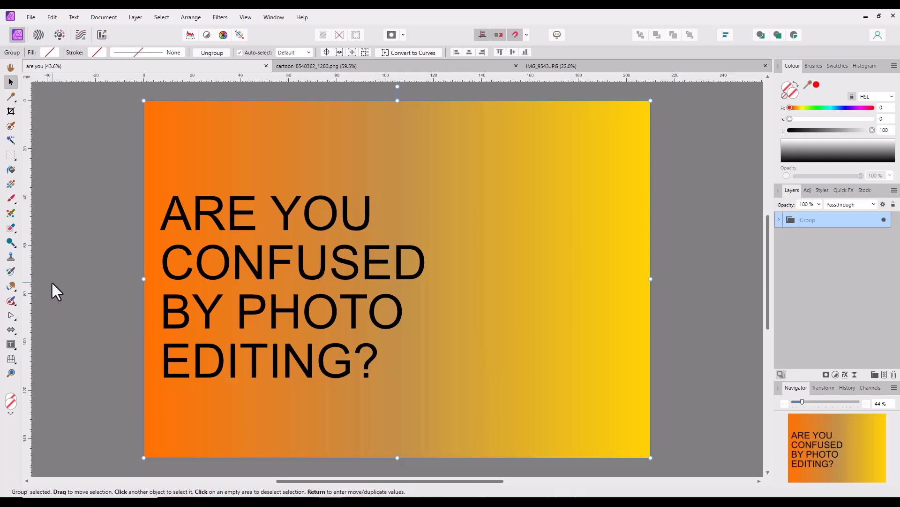
- Hide the interface panels around the artwork and restore them
key("Tab")
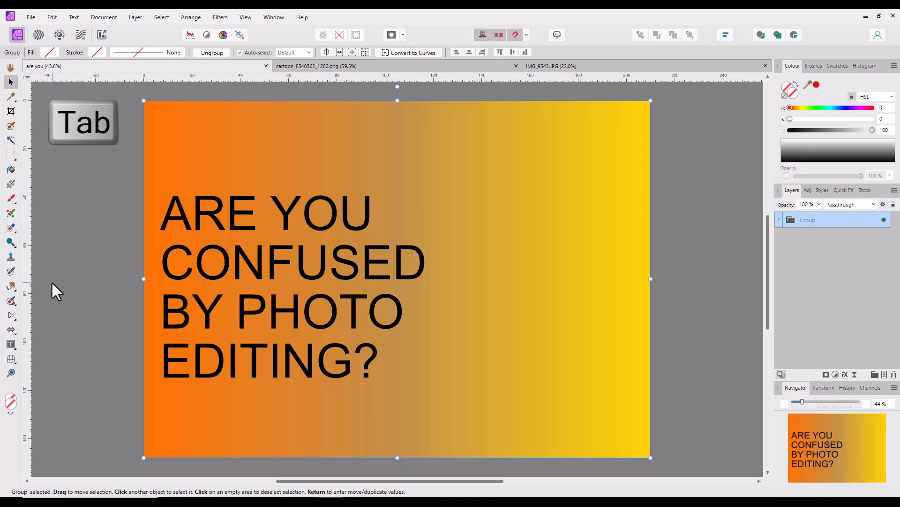
key("Tab")
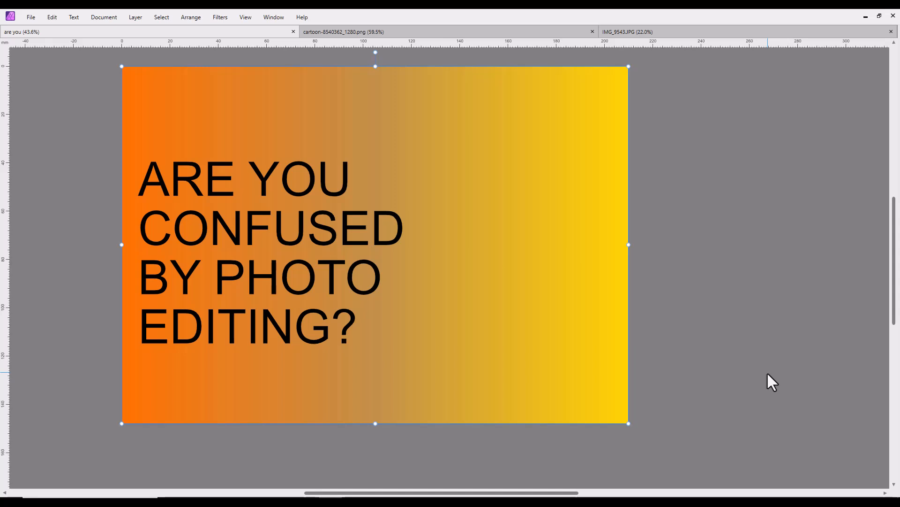
key("Tab")
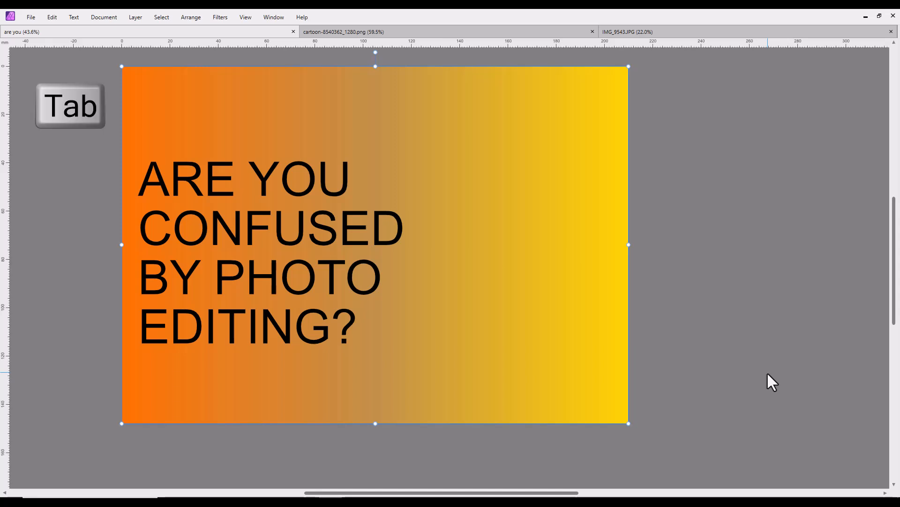
key("Tab")
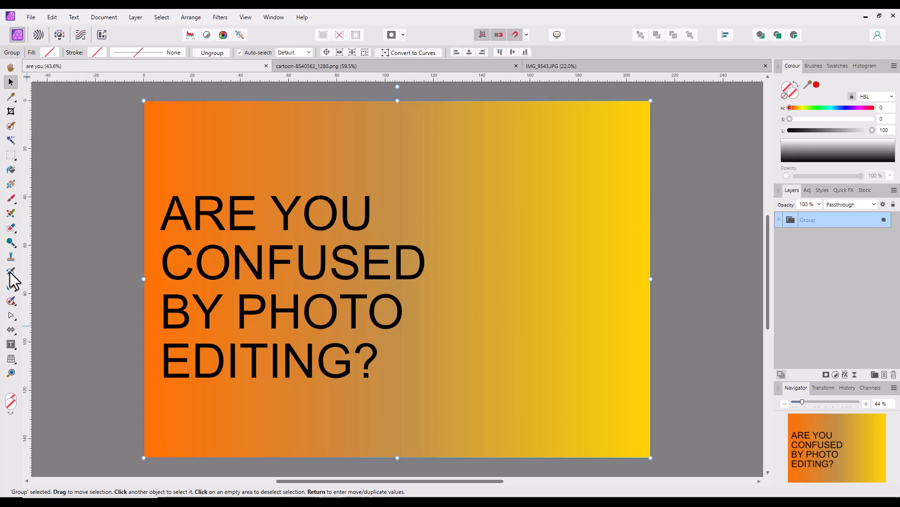
- Switch to the IMG_9543.JPG photo and change its ruler units to inches, and finally to centimetres
left_click(672, 65)
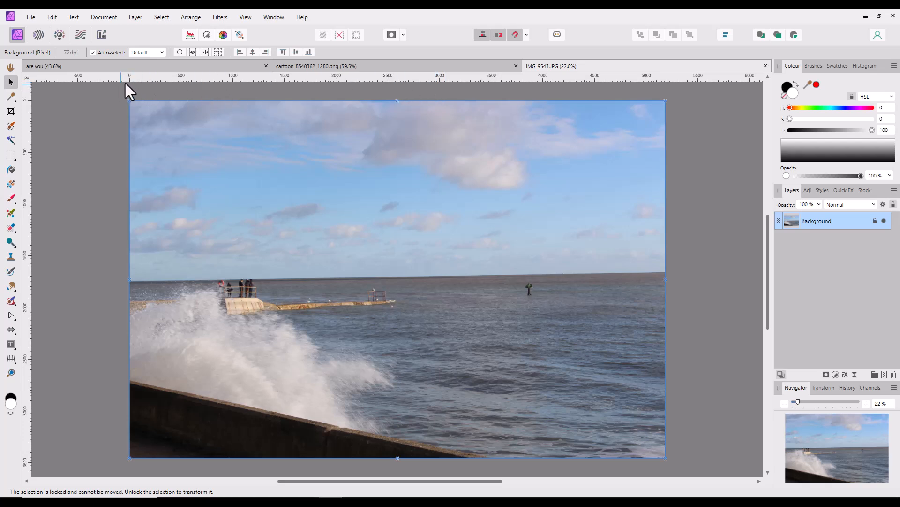
left_click(11, 69)
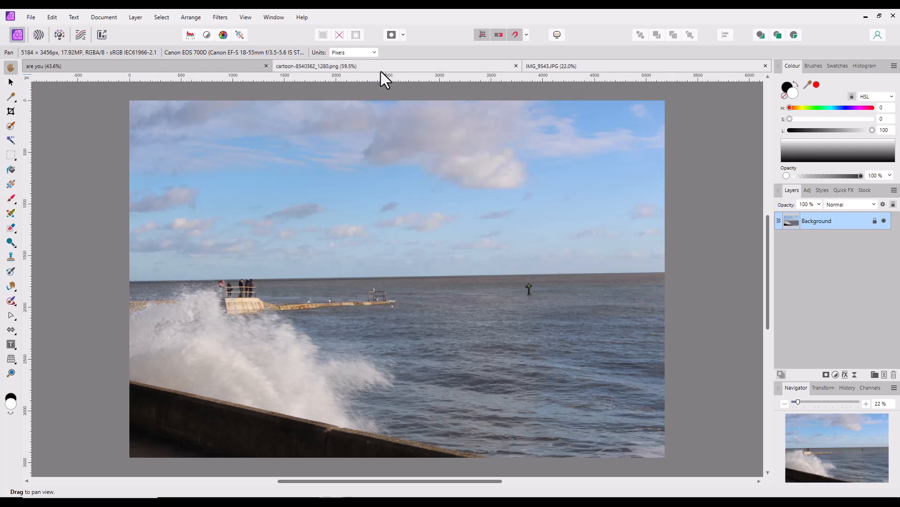
left_click(375, 53)
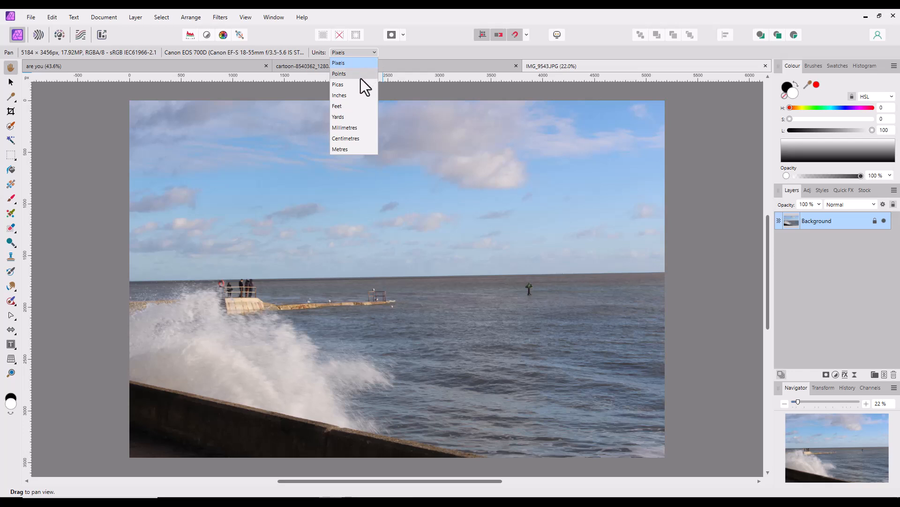
left_click(343, 96)
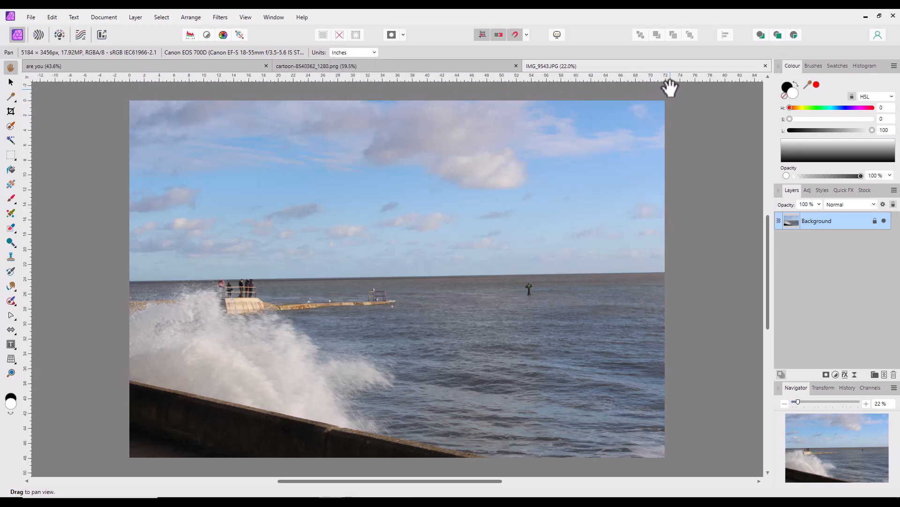
left_click(376, 54)
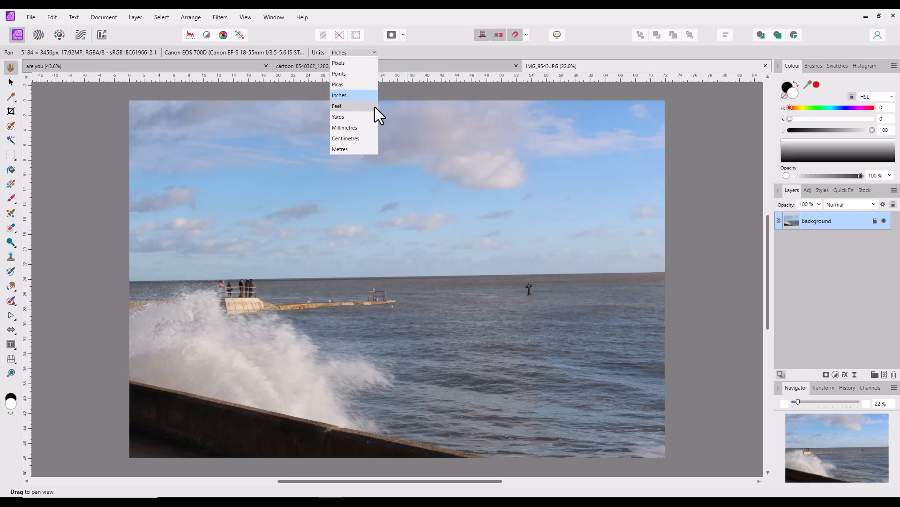
left_click(346, 139)
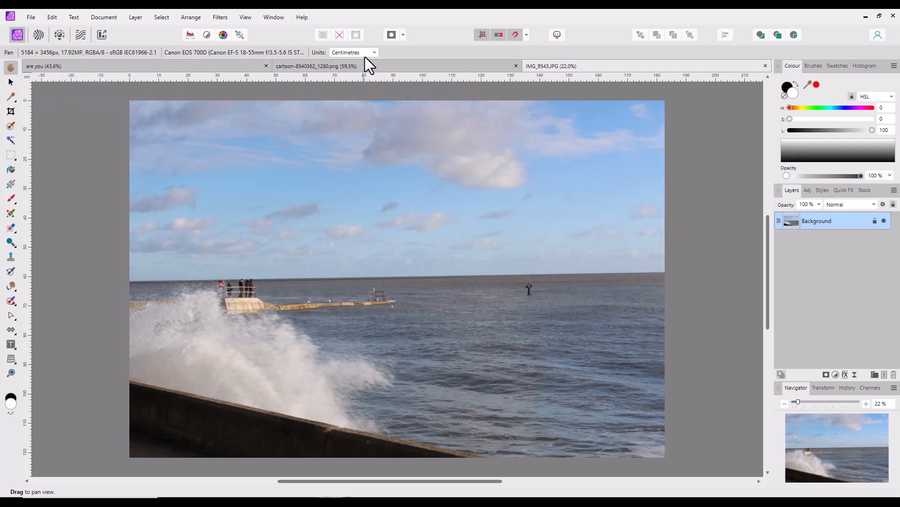
- Review the document unit options for a new document, keep Millimetres, and cancel without creating the document
left_click(30, 17)
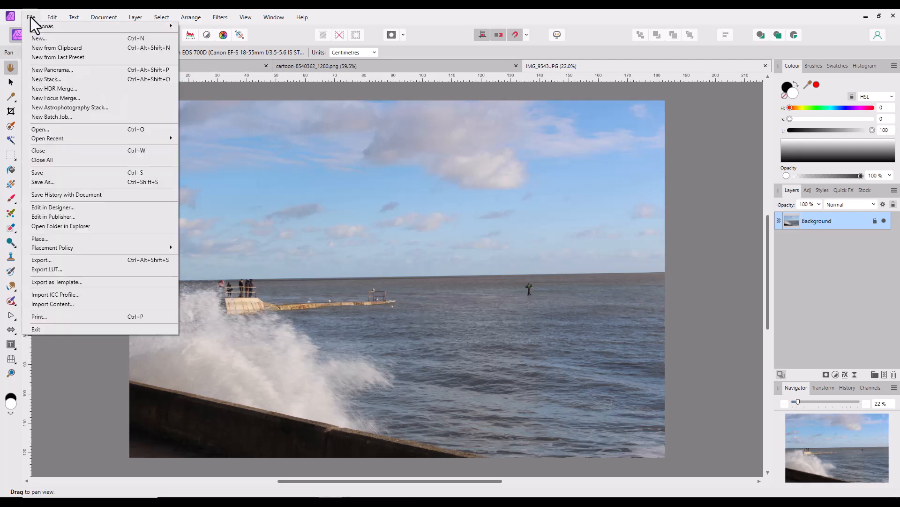
left_click(38, 41)
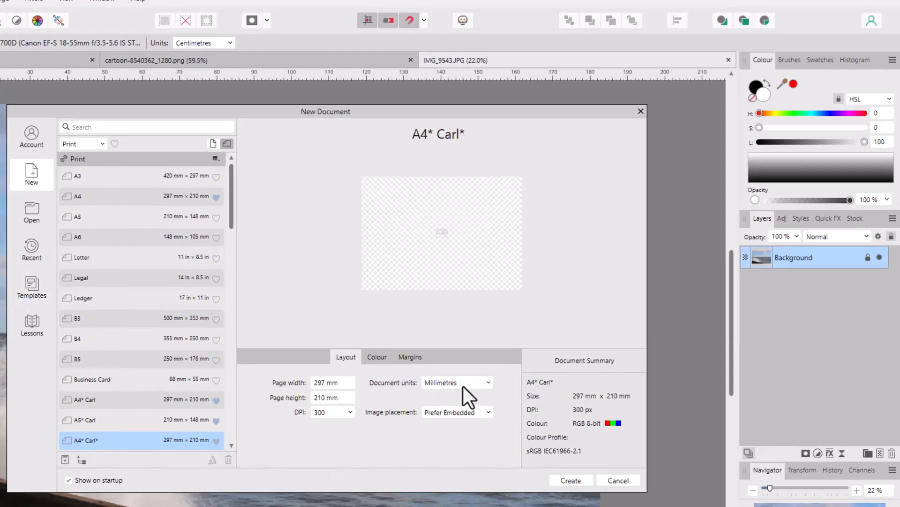
left_click(489, 382)
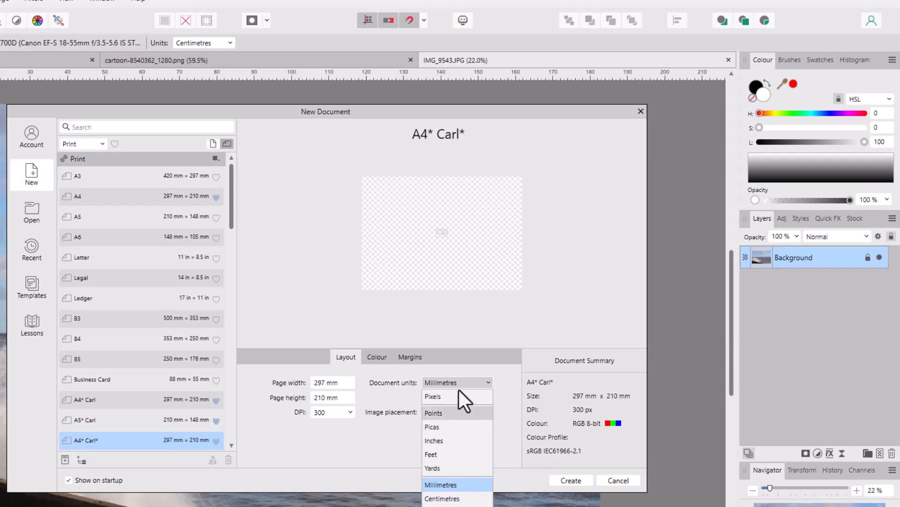
left_click(442, 485)
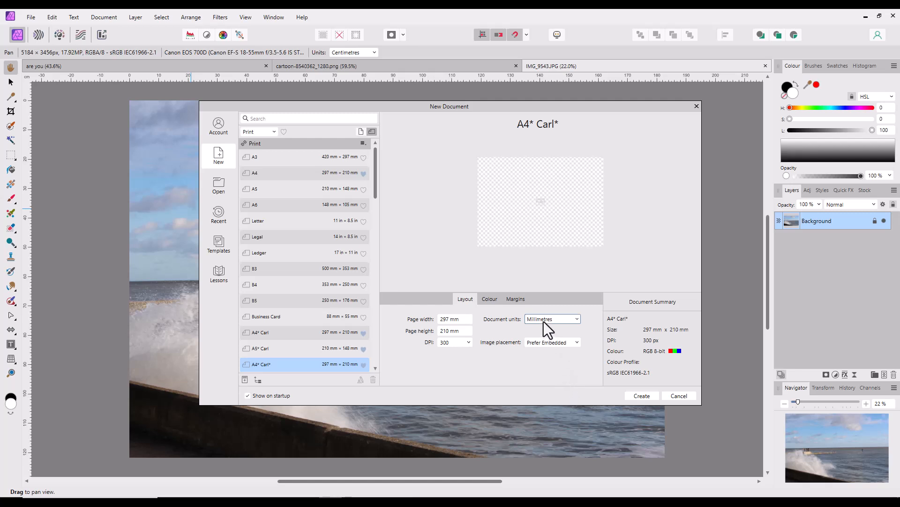
left_click(693, 398)
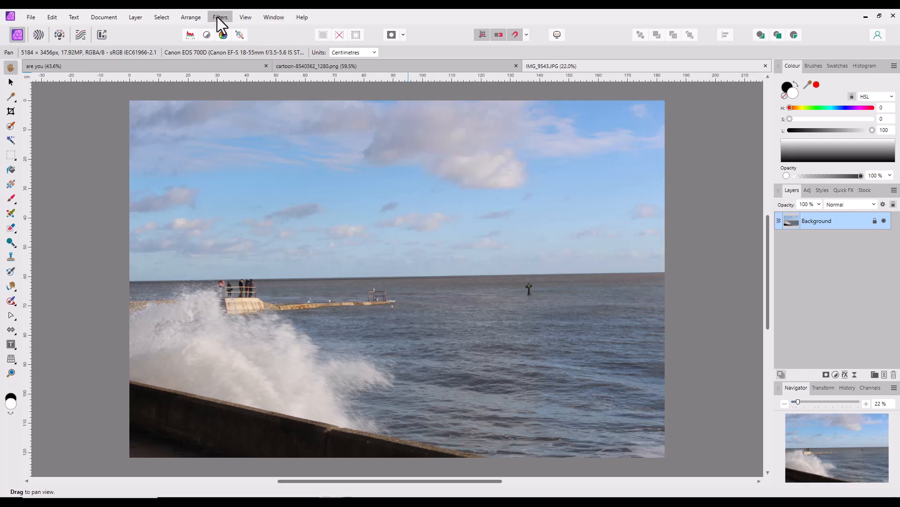
- Hide the rulers around the photo and show them again
left_click(245, 19)
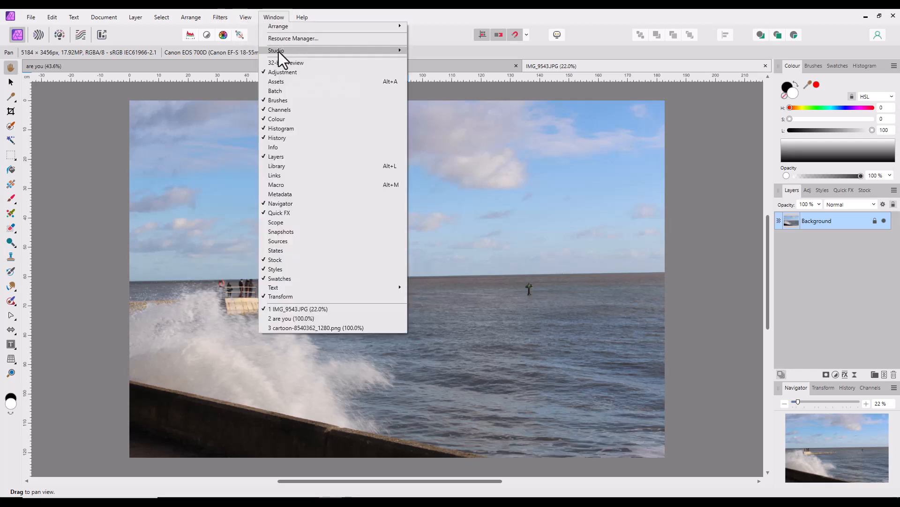
mouse_move(226, 26)
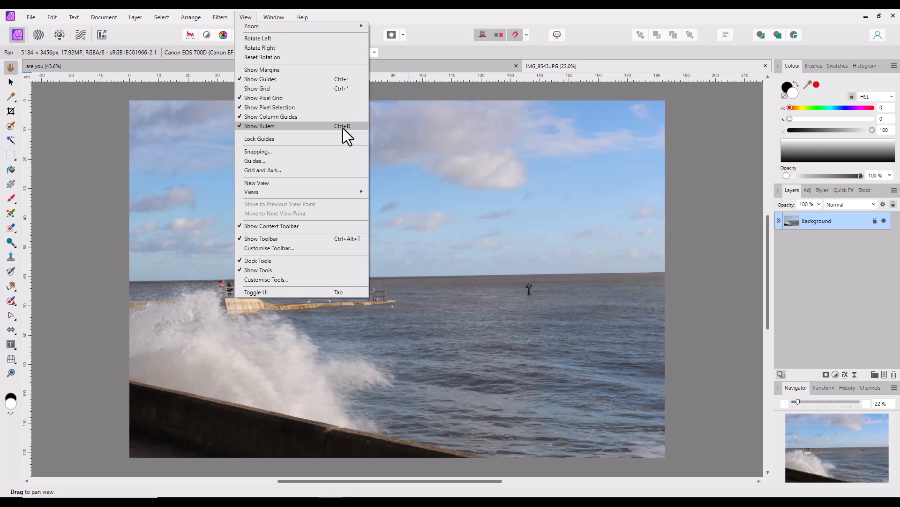
left_click(263, 127)
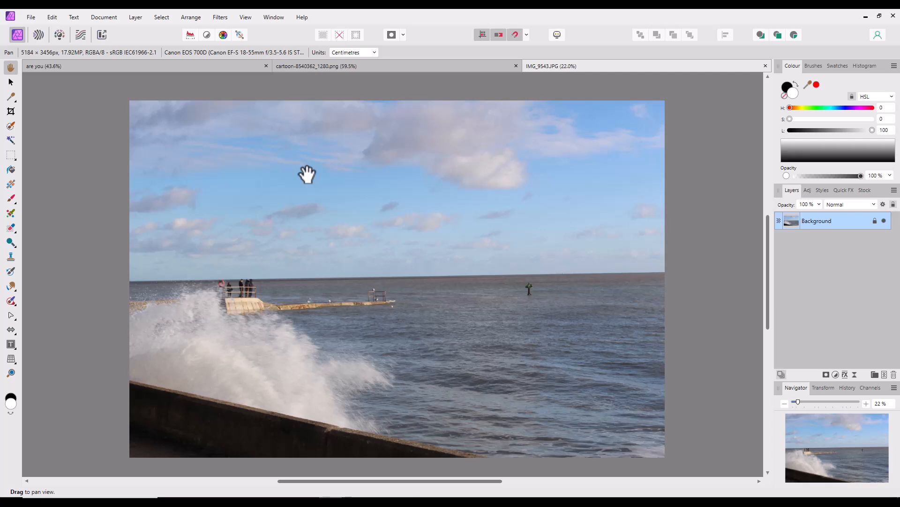
left_click(247, 18)
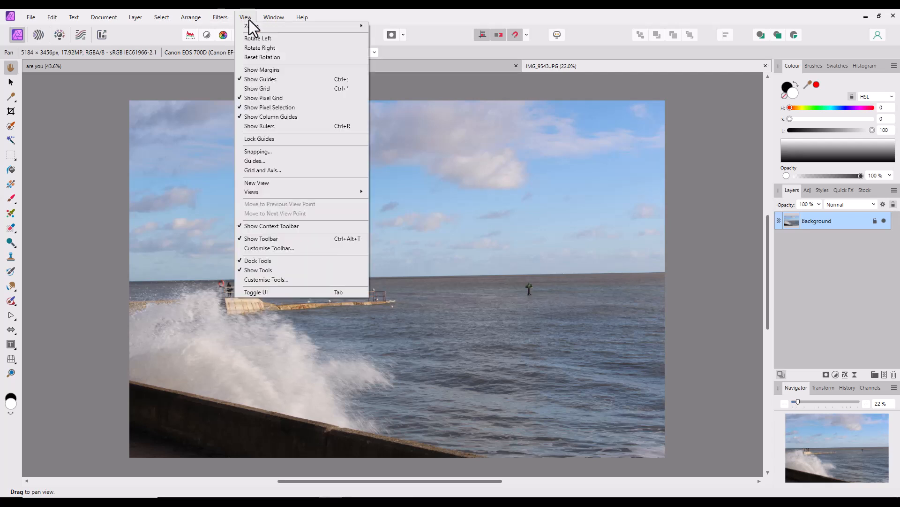
left_click(259, 126)
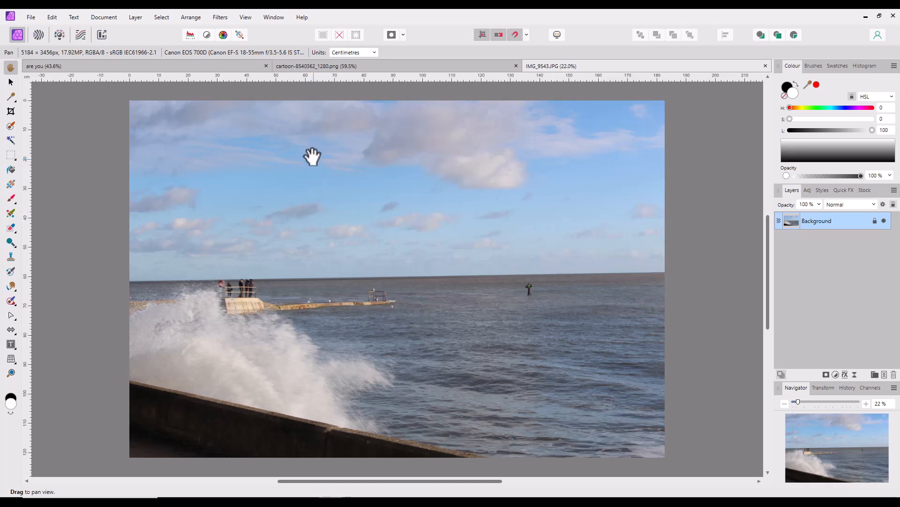
- Add a horizontal guide at 60.96 cm and a vertical guide at 91.44 cm using the Guides settings
left_click(246, 18)
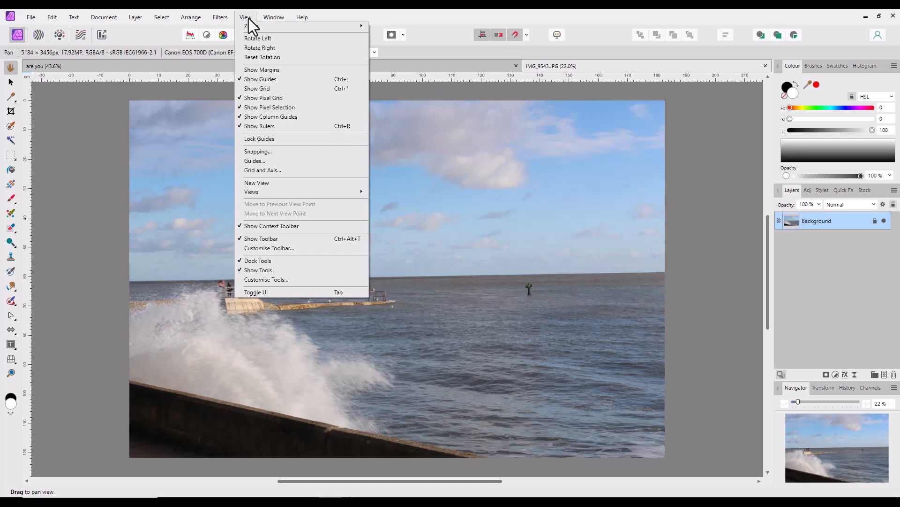
left_click(255, 162)
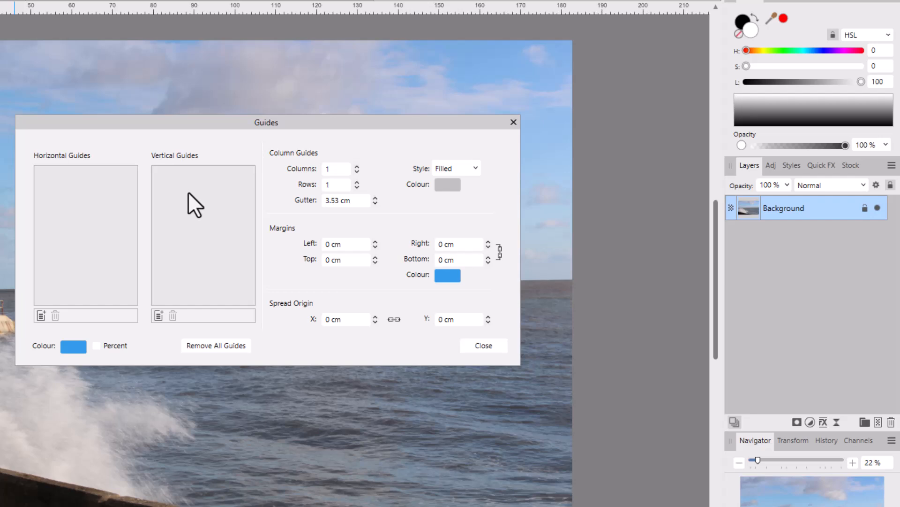
left_click(41, 316)
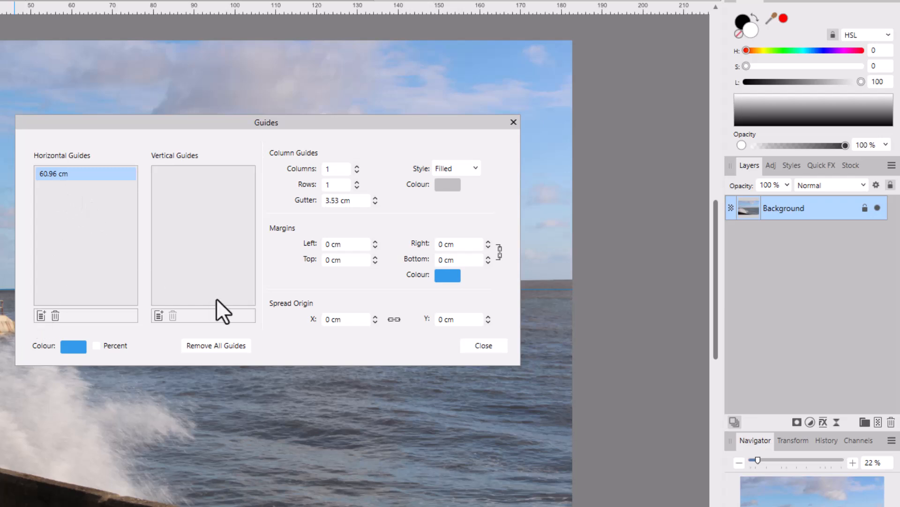
left_click(158, 315)
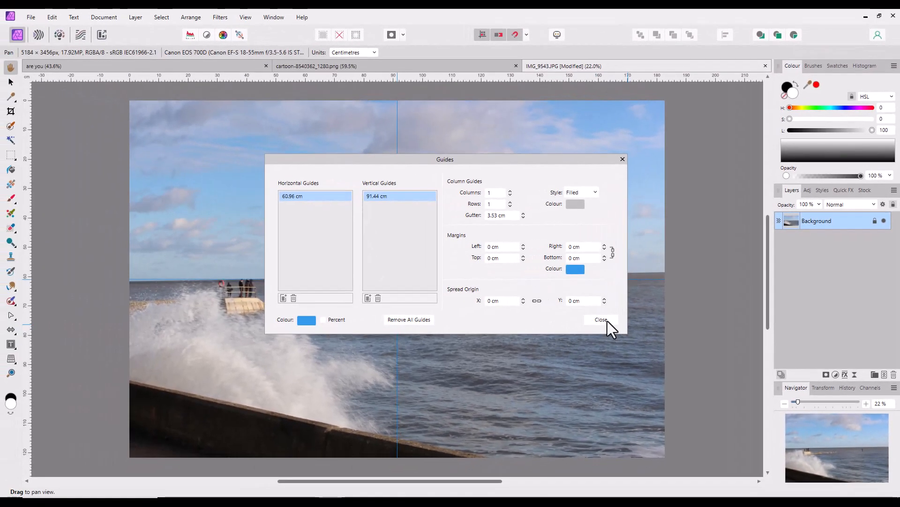
left_click(605, 320)
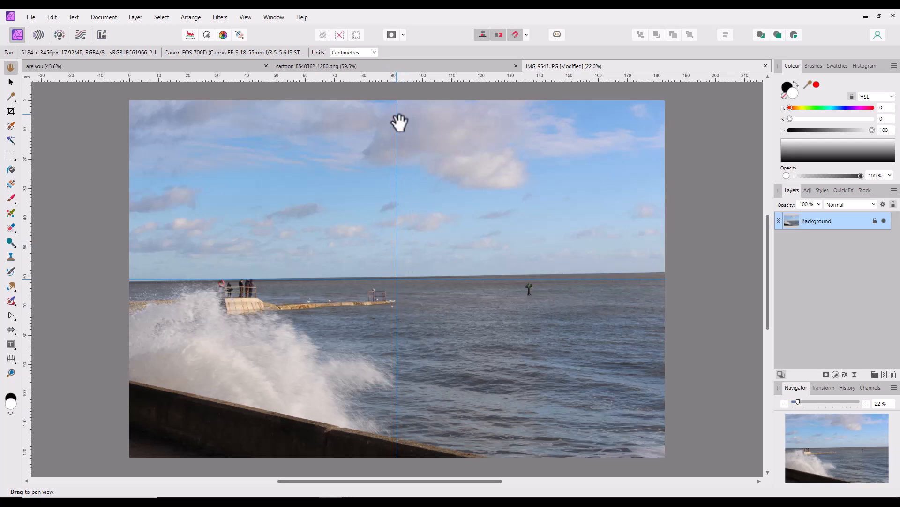
- Use the Move tool to reposition the vertical guide to about 44 cm and the horizontal guide to about 34 cm
left_click(11, 82)
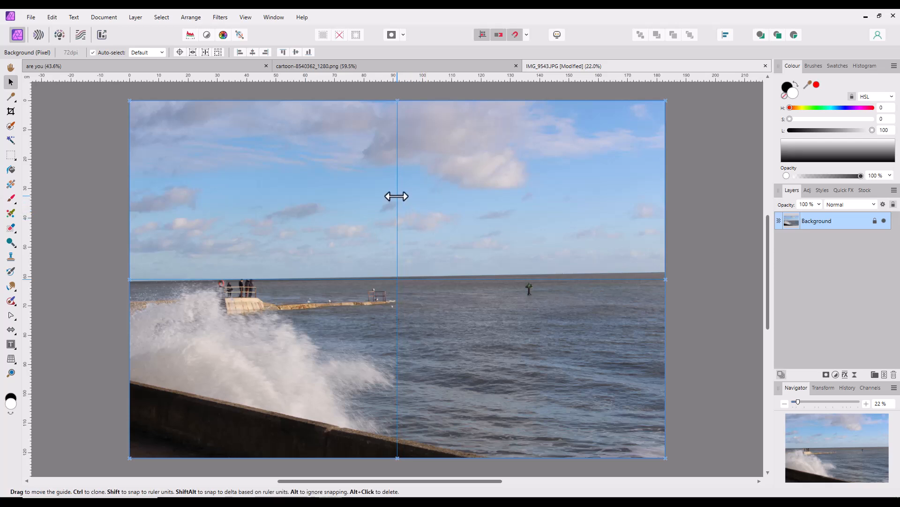
left_click_drag(396, 197, 259, 196)
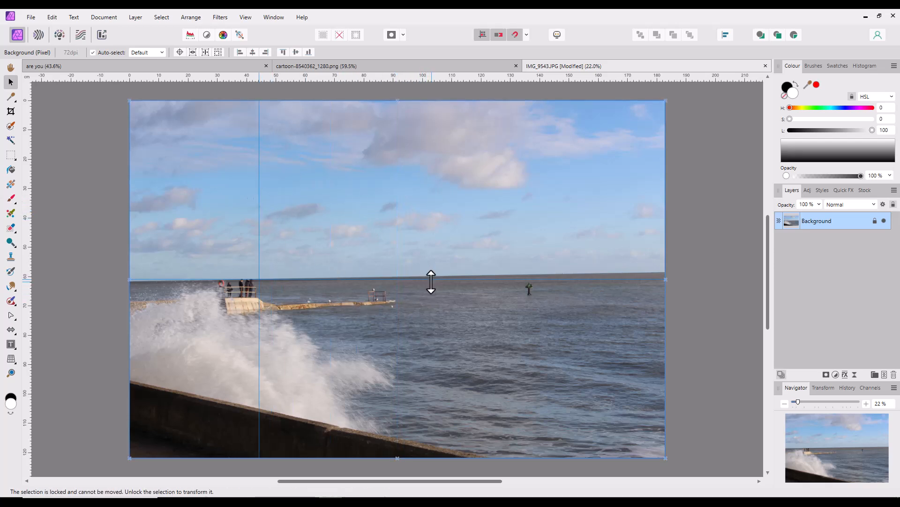
left_click_drag(429, 280, 423, 200)
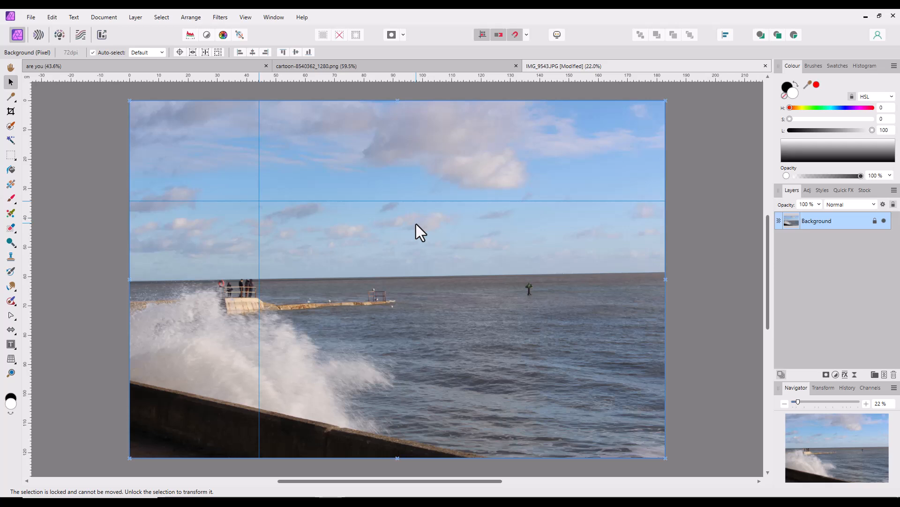
- Remove the vertical and horizontal guides from the photo by moving them off the page
left_click_drag(279, 201, 92, 218)
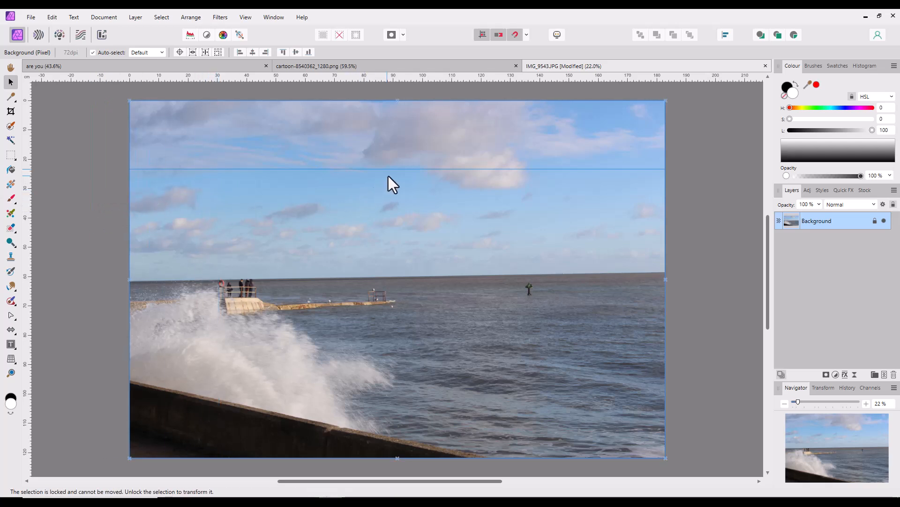
left_click_drag(392, 168, 393, 79)
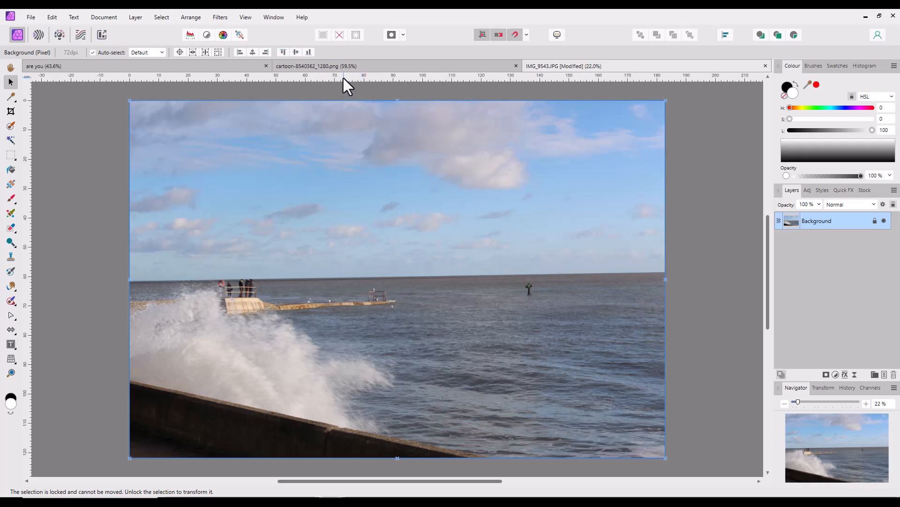
- Pull a new horizontal and a new vertical guide from the rulers and position both at about 20 cm
left_click_drag(347, 76, 346, 212)
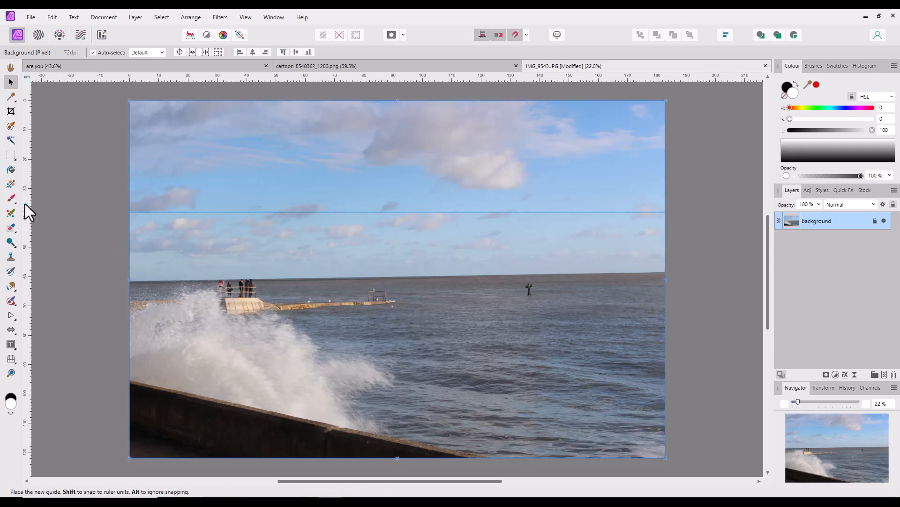
left_click_drag(24, 203, 304, 198)
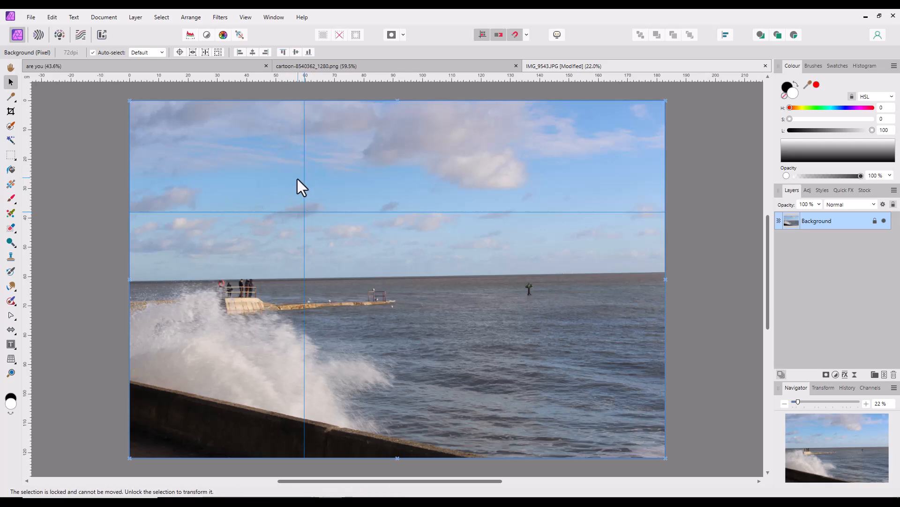
left_click_drag(303, 175, 188, 186)
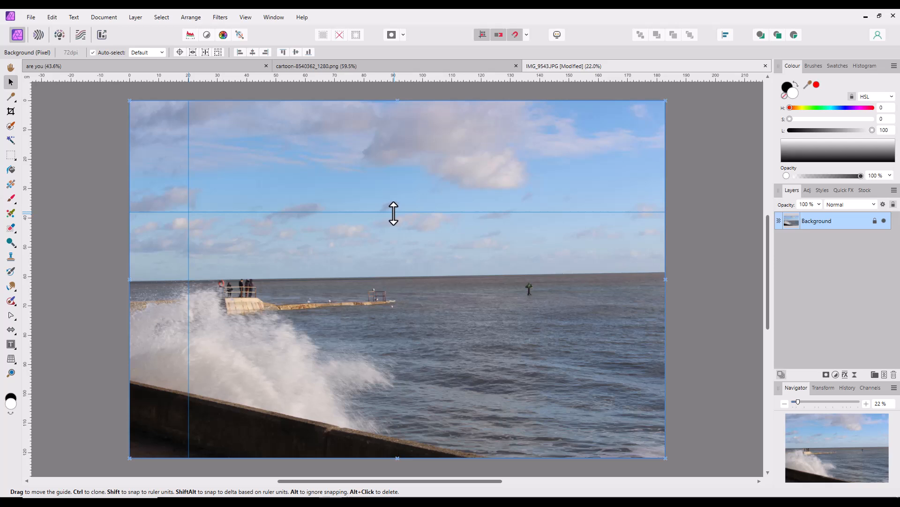
left_click_drag(394, 214, 390, 161)
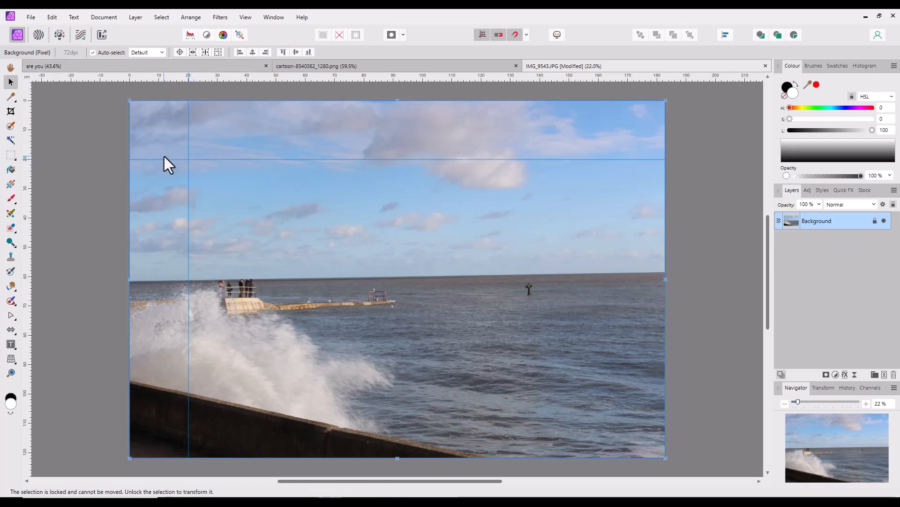
- Draw a text frame about 59 cm wide and 22 cm tall from the guides' intersection and enter Hello at 288 pt
left_click(11, 343)
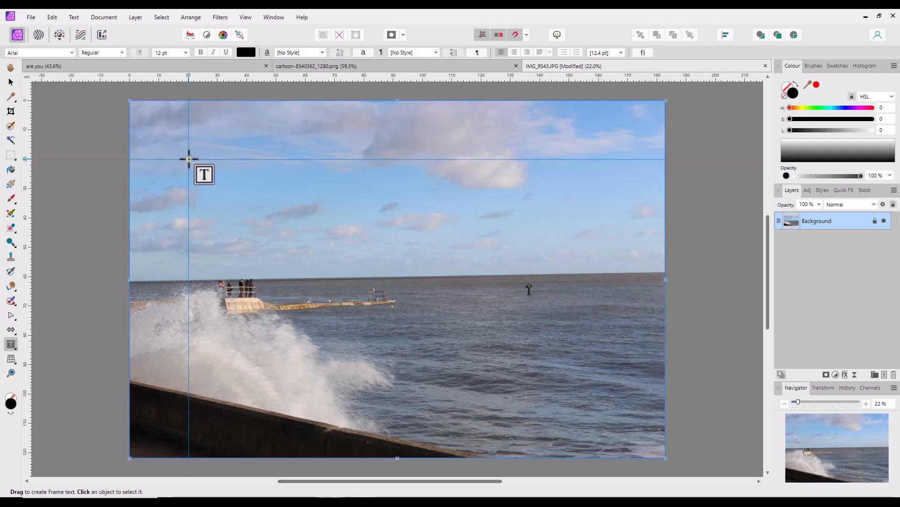
left_click_drag(189, 159, 299, 215)
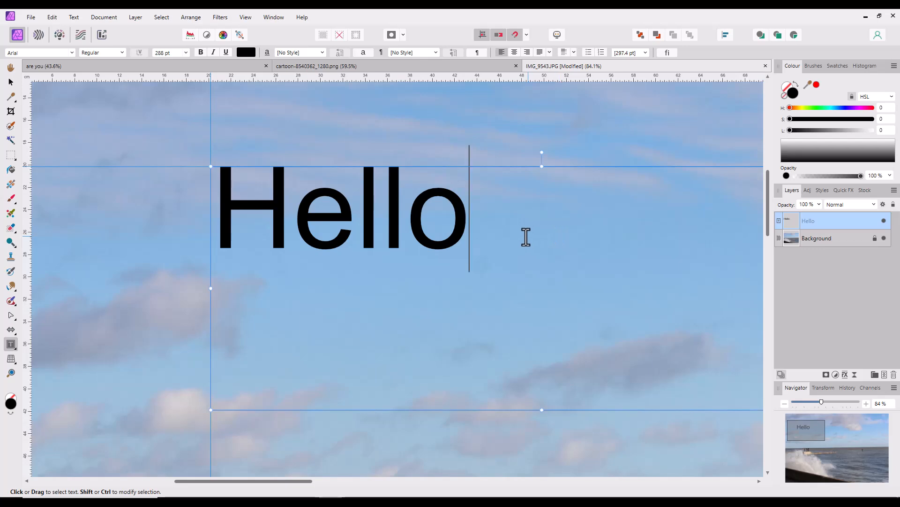
scroll(526, 236, "down", 2)
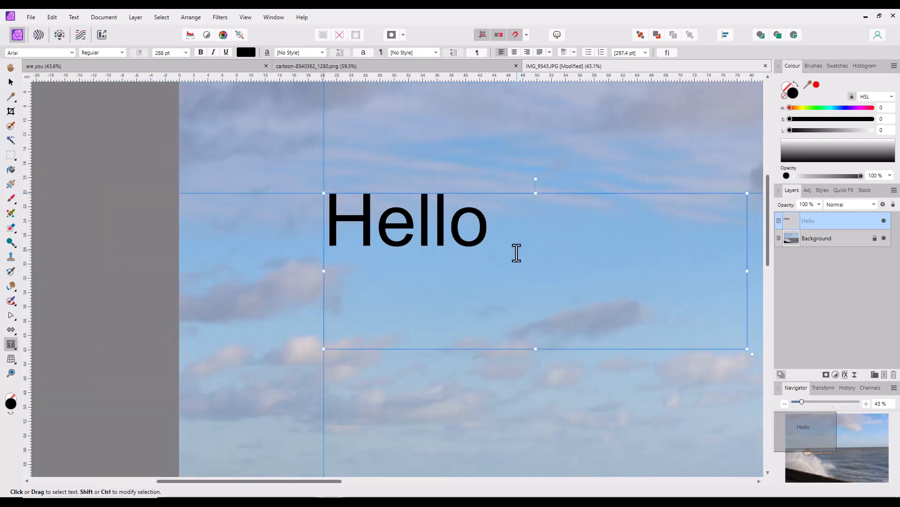
scroll(515, 251, "down", 2)
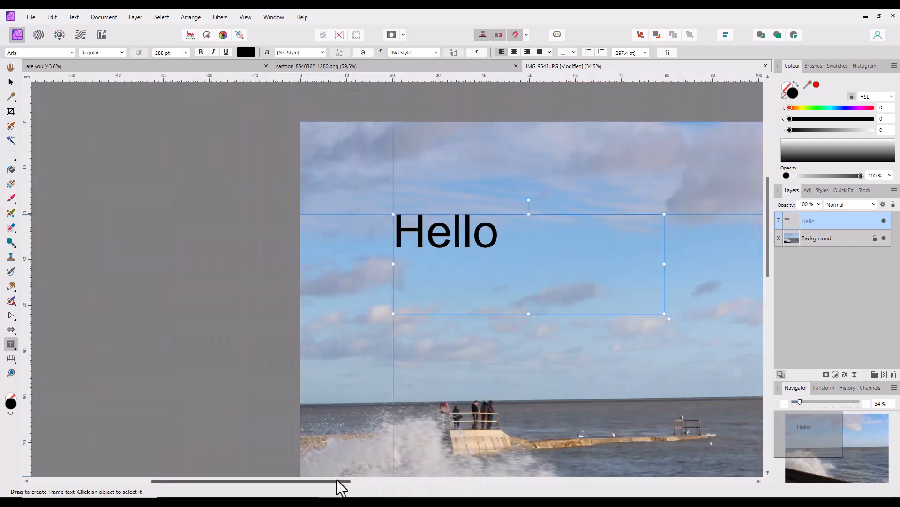
left_click_drag(342, 483, 428, 489)
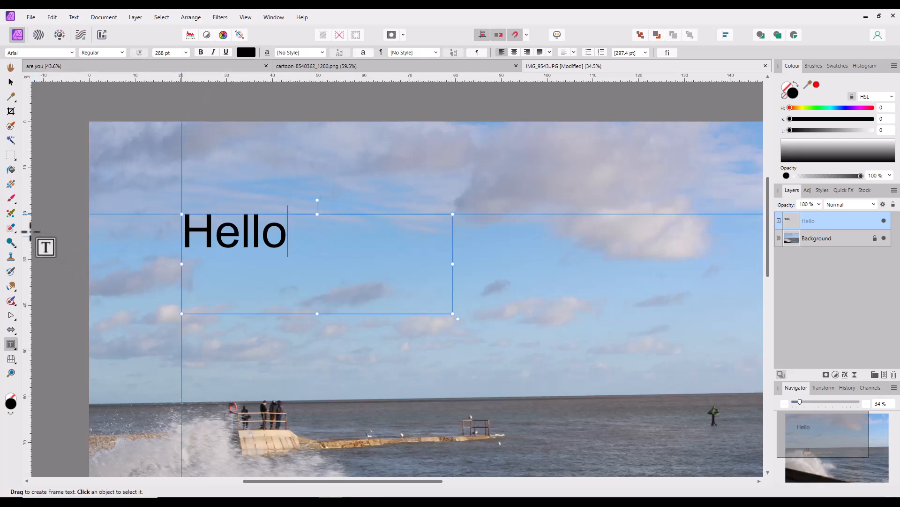
scroll(406, 299, "down", 3)
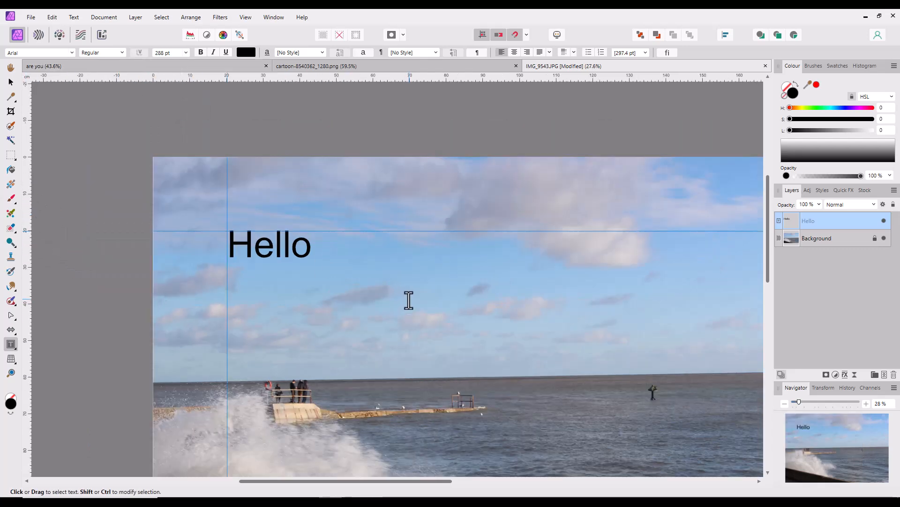
left_click_drag(436, 489, 460, 490)
left_click_drag(768, 253, 767, 294)
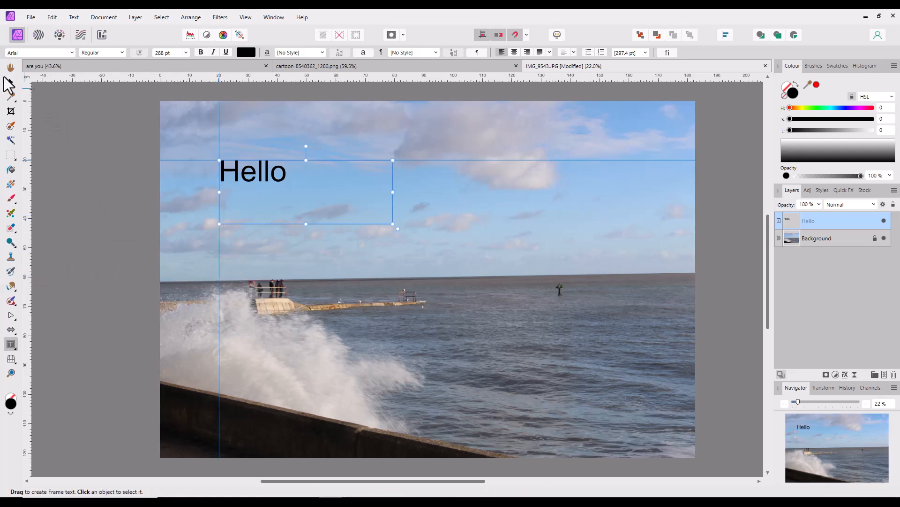
- Remove the vertical and horizontal 20 cm guides by moving them off the page with the Move tool
left_click(10, 83)
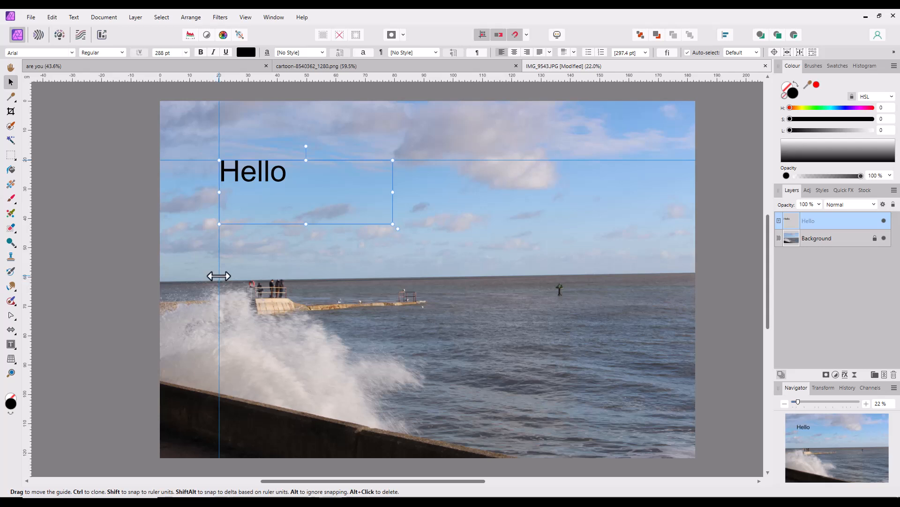
left_click_drag(219, 276, 84, 263)
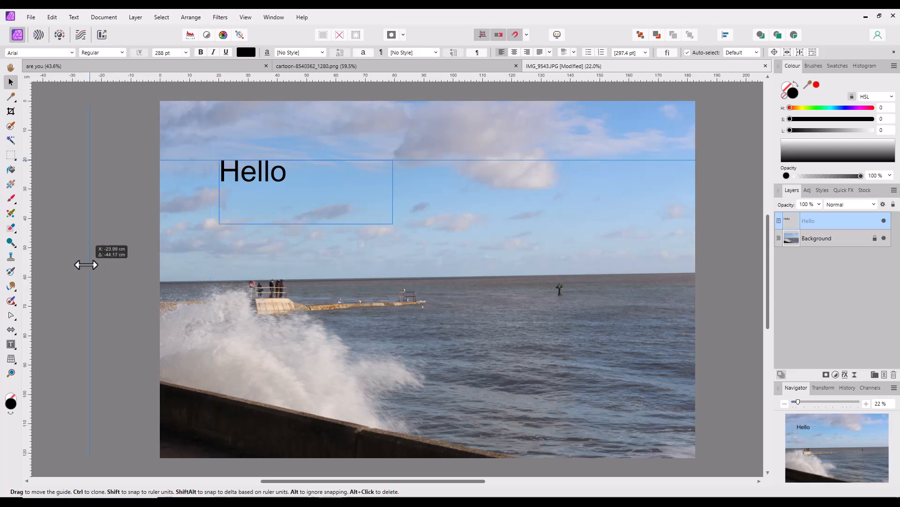
left_click(535, 159)
left_click_drag(537, 151, 537, 87)
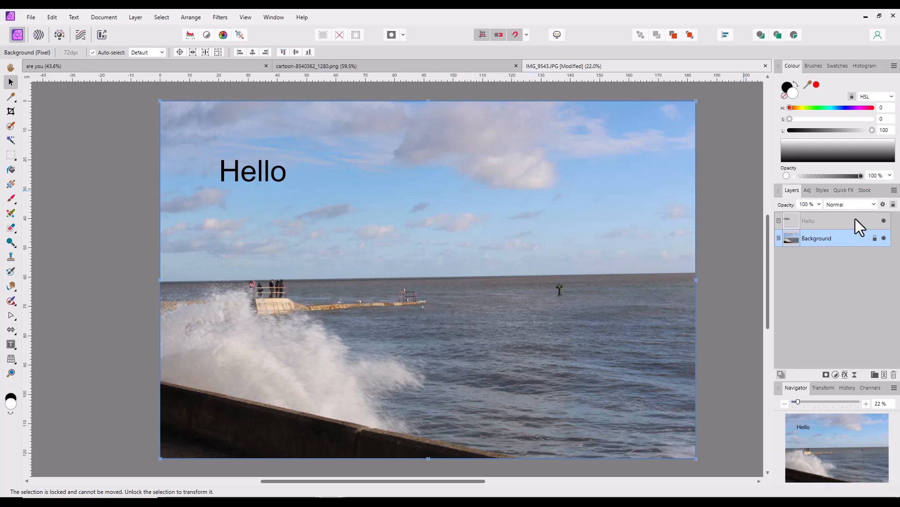
- Delete the Hello text layer and duplicate the locked Background layer
left_click(818, 222)
right_click(818, 222)
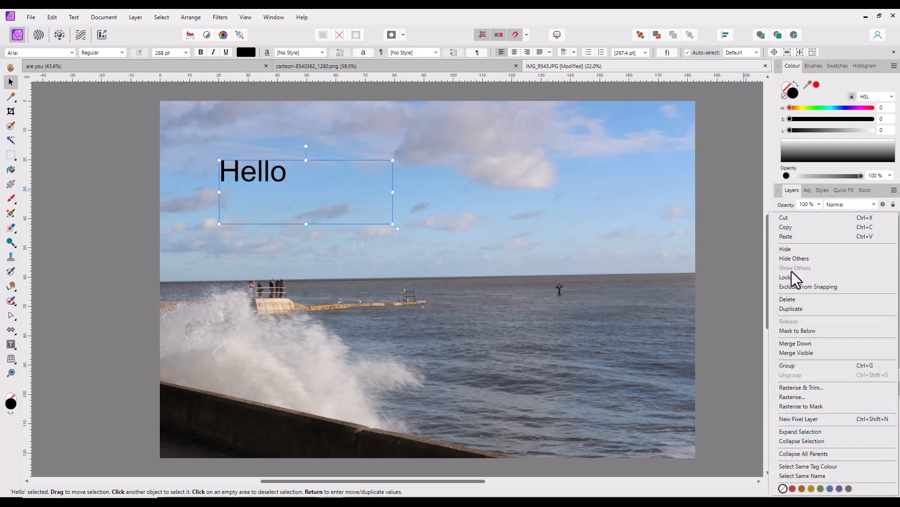
left_click(791, 300)
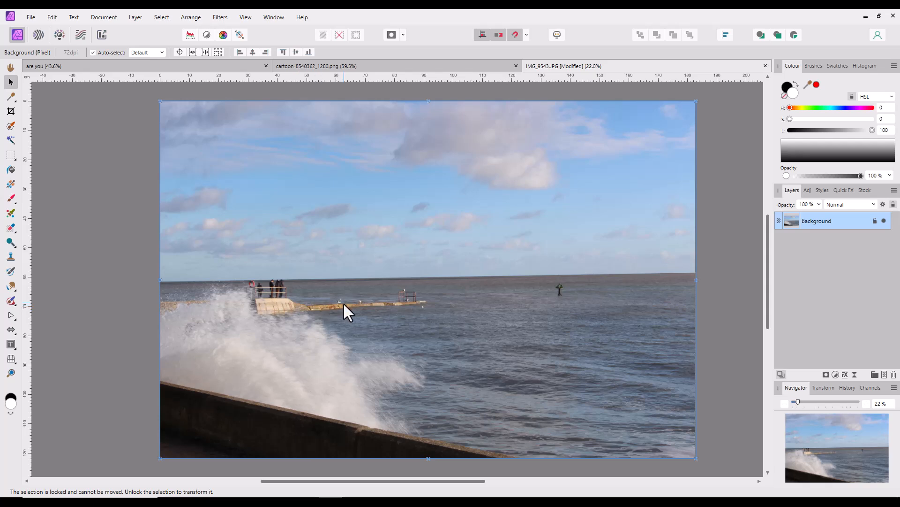
right_click(797, 224)
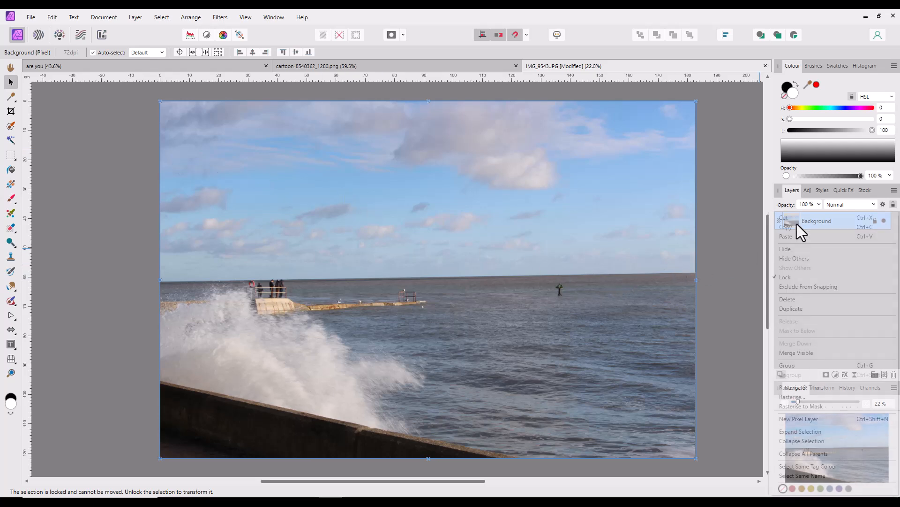
left_click(801, 310)
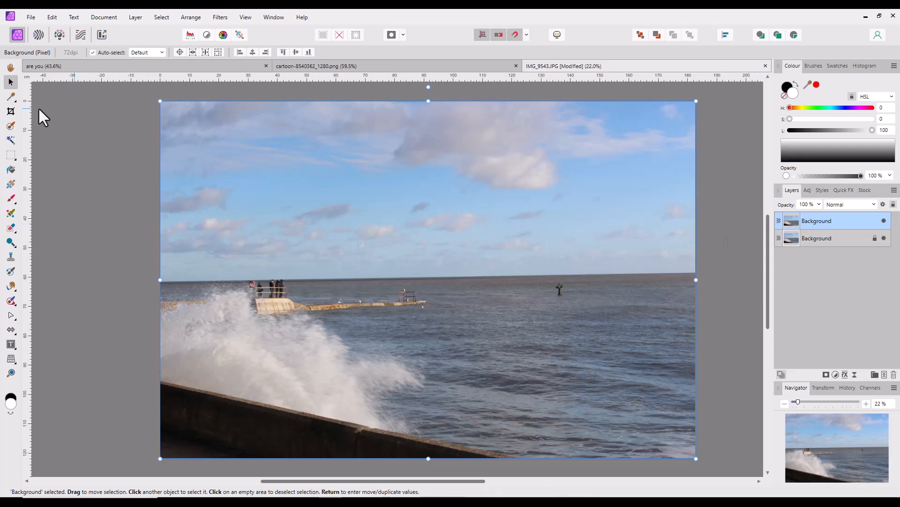
- Try to level the sea horizon by rotating the canvas freehand with the Crop tool
left_click(11, 112)
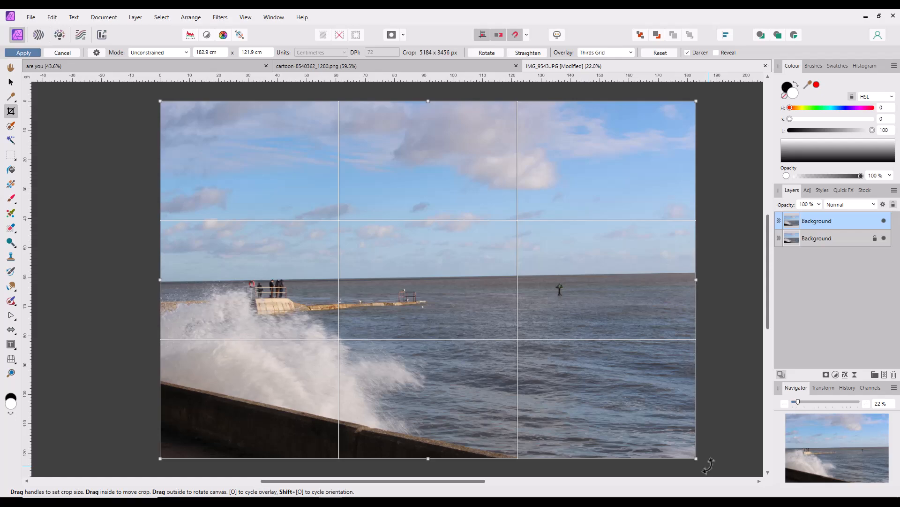
mouse_move(708, 465)
left_mouse_down()
mouse_move(716, 459)
mouse_move(704, 467)
mouse_move(712, 459)
mouse_move(703, 458)
mouse_move(693, 471)
mouse_move(717, 464)
mouse_move(703, 469)
left_mouse_up()
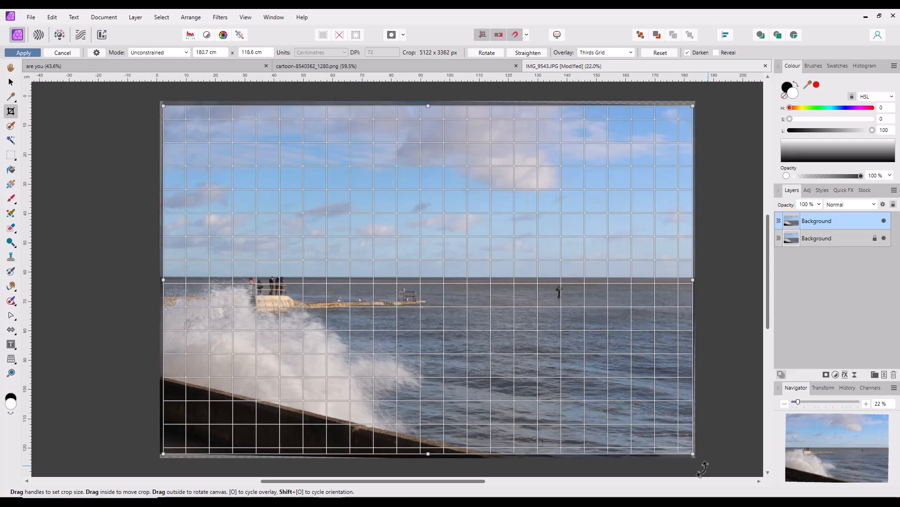
left_click_drag(703, 468, 703, 468)
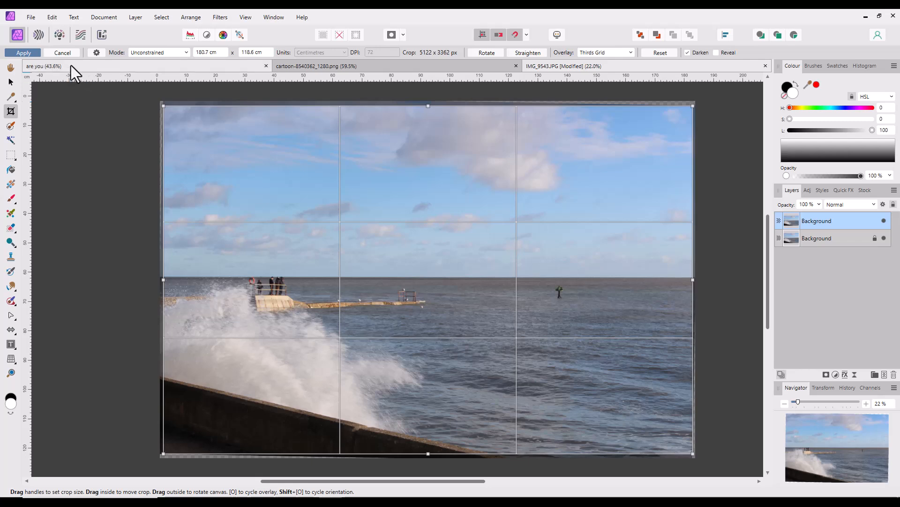
key("h")
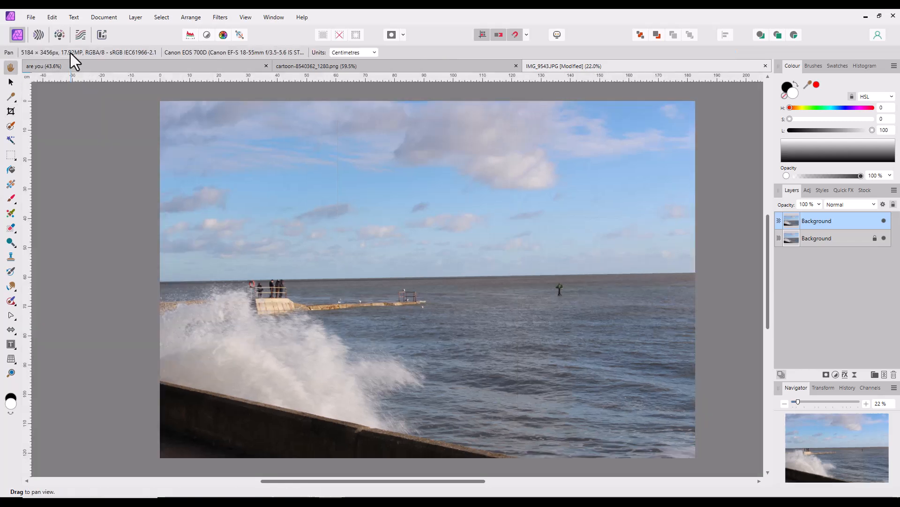
- Level the photo with the Crop tool's Straighten option by tracing a line along the sea horizon, and apply the crop
left_click(11, 111)
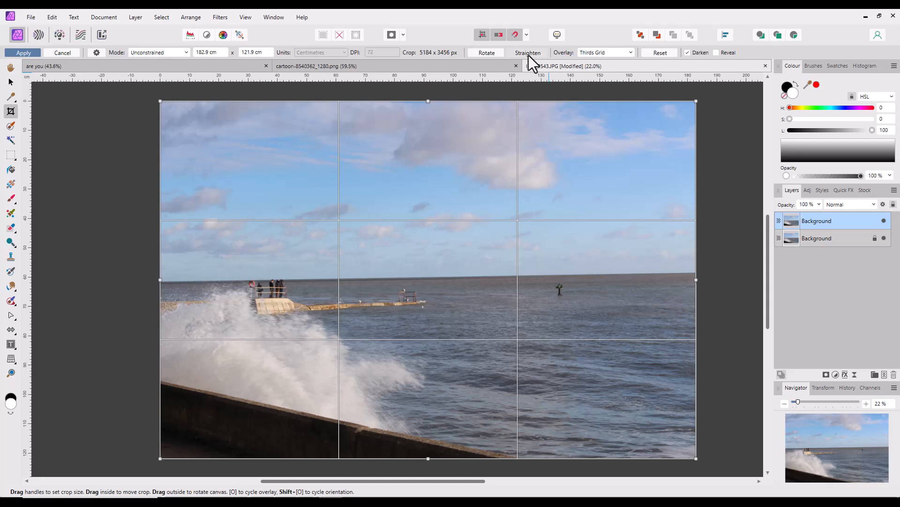
left_click(323, 80)
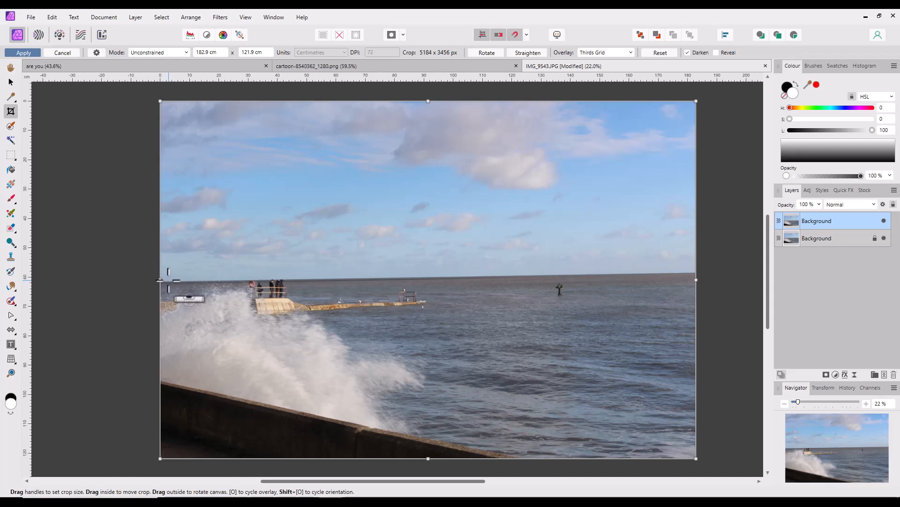
left_click_drag(169, 280, 682, 270)
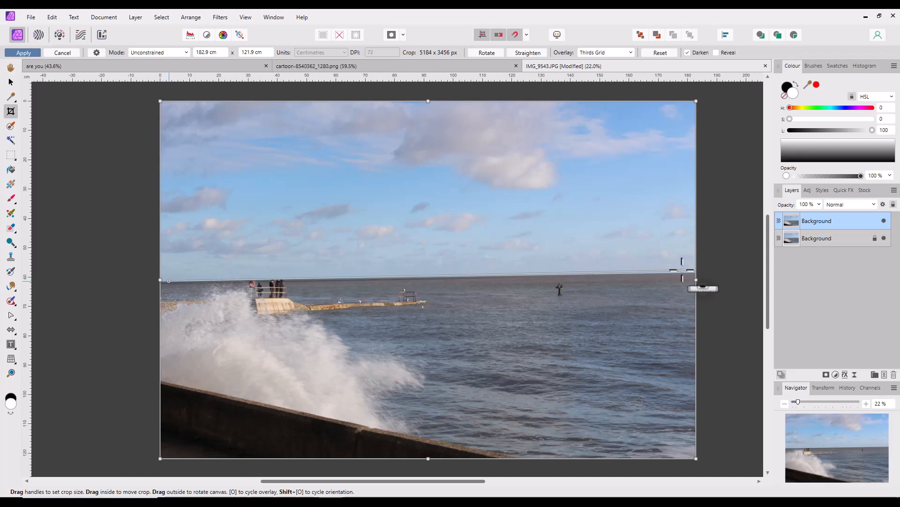
left_click_drag(683, 270, 684, 271)
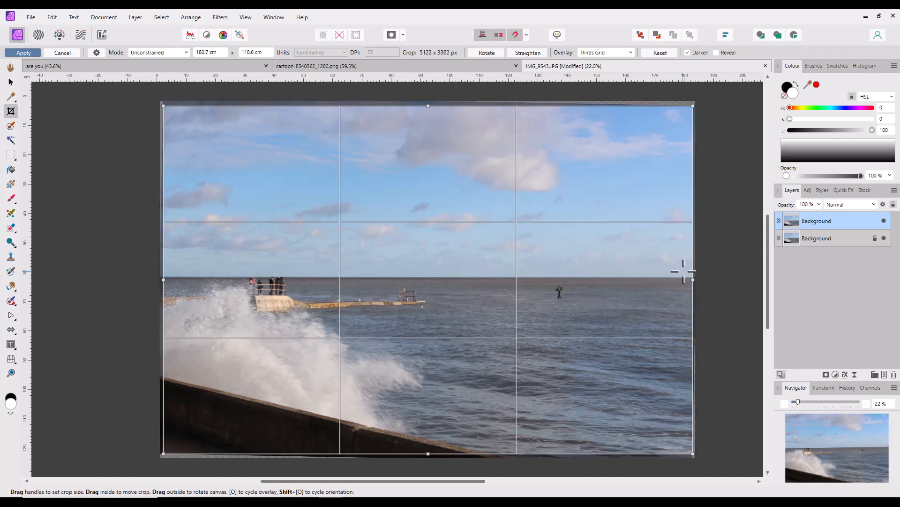
left_click(29, 52)
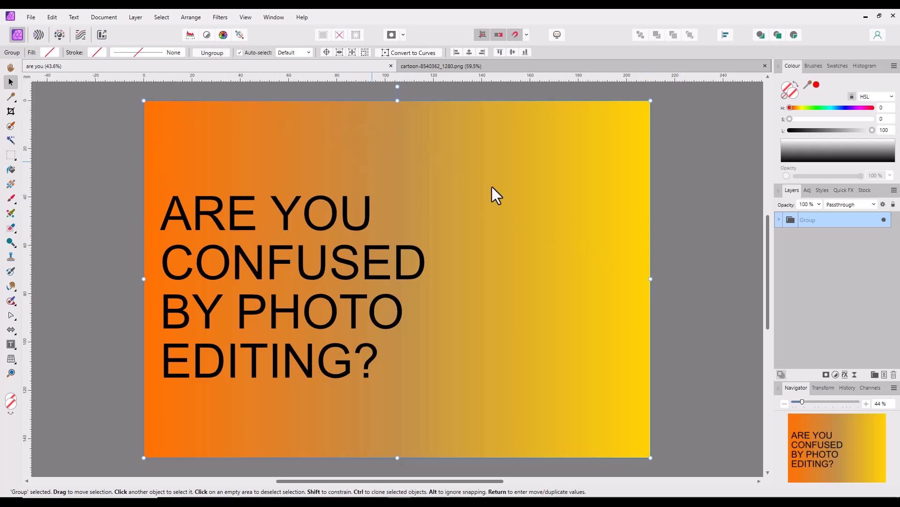
- Switch to the cartoon-8540362_1280.png document and detach it into a floating window above the are you design
left_click(470, 66)
left_click(347, 69)
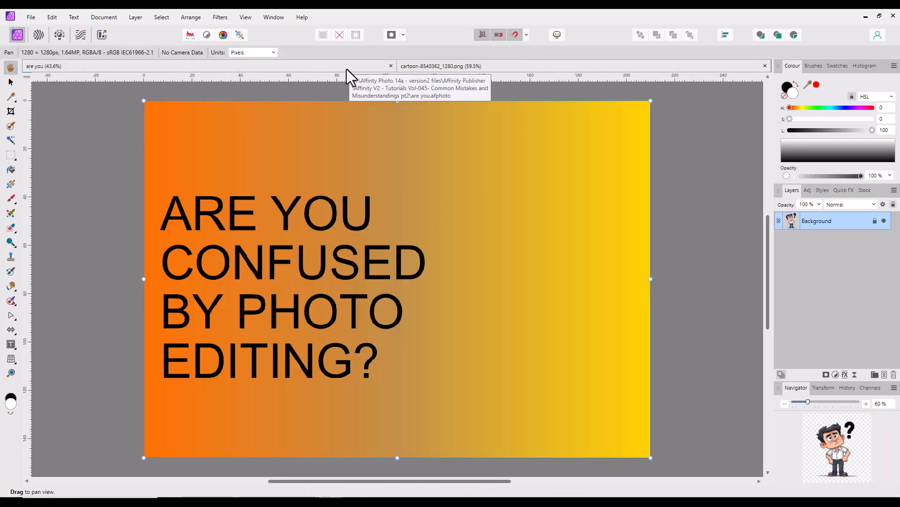
key("v")
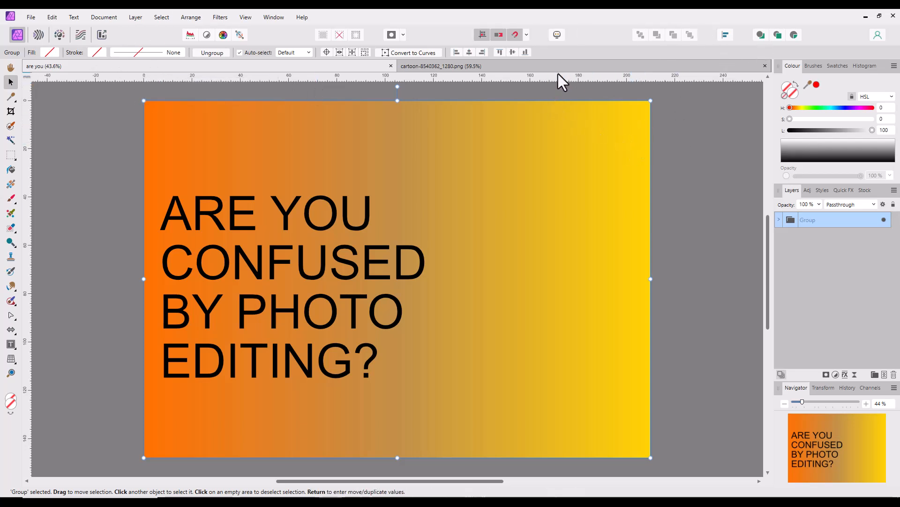
left_click(507, 66)
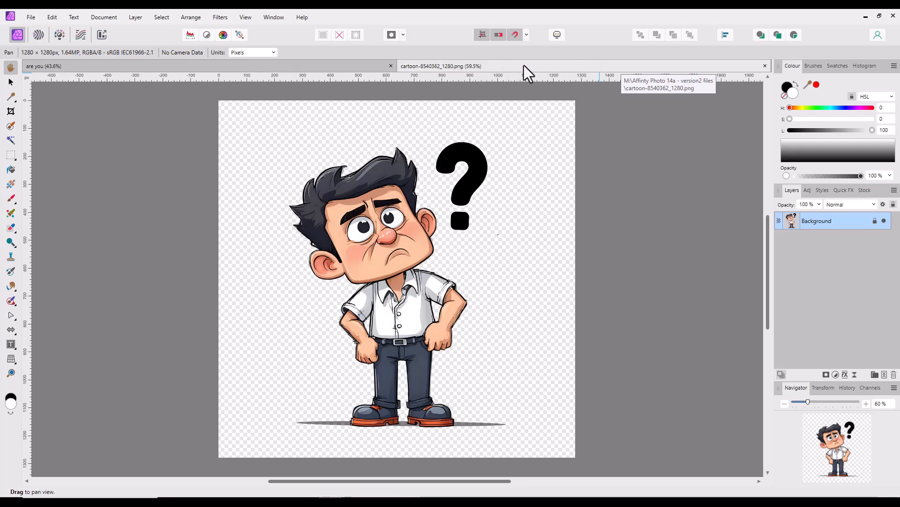
left_click_drag(533, 66, 459, 135)
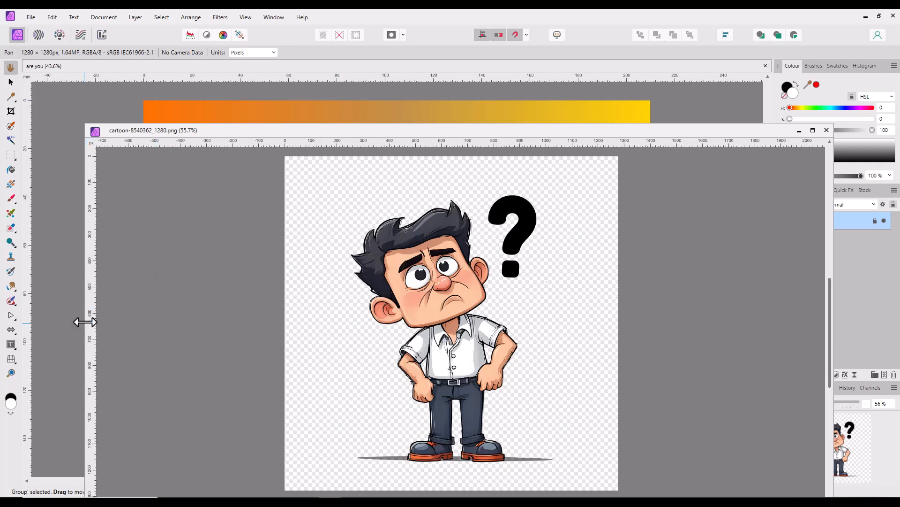
- Narrow the floating cartoon window to uncover part of the design behind it, and fit the whole cartoon in its view
left_click_drag(84, 321, 527, 323)
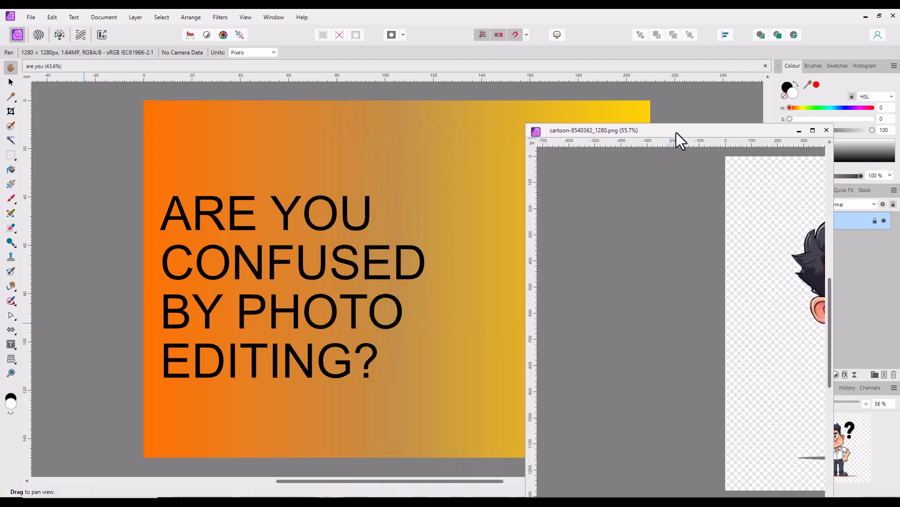
left_click_drag(676, 132, 568, 100)
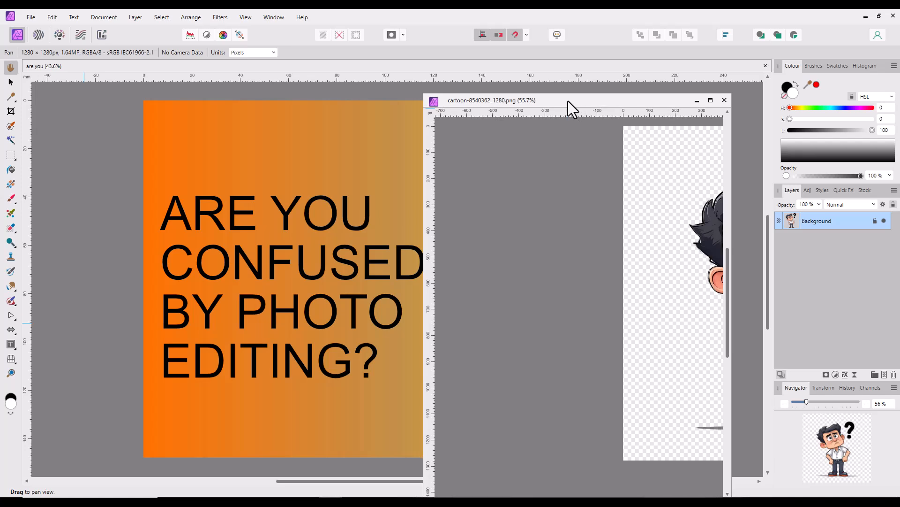
key("ctrl+0")
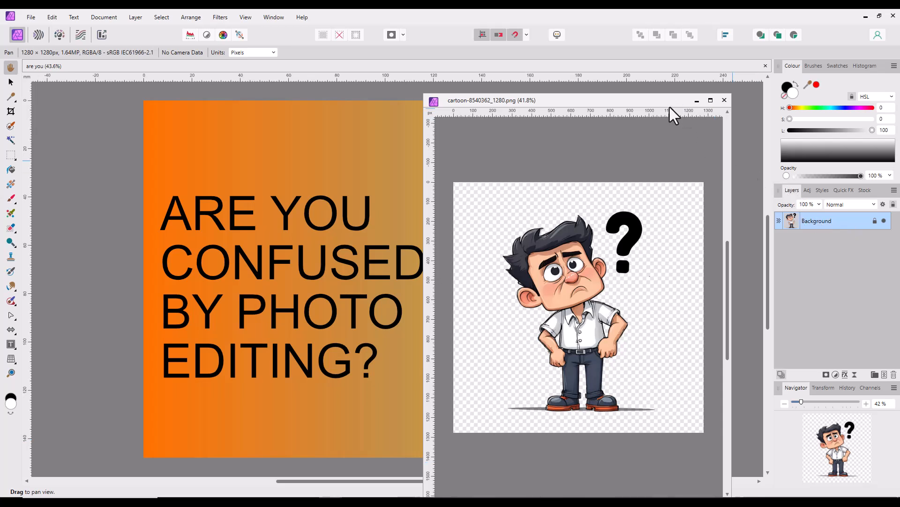
- Move the floating cartoon window off the design's yellow half and copy the cartoon's Background layer onto that area
left_click_drag(662, 102, 270, 107)
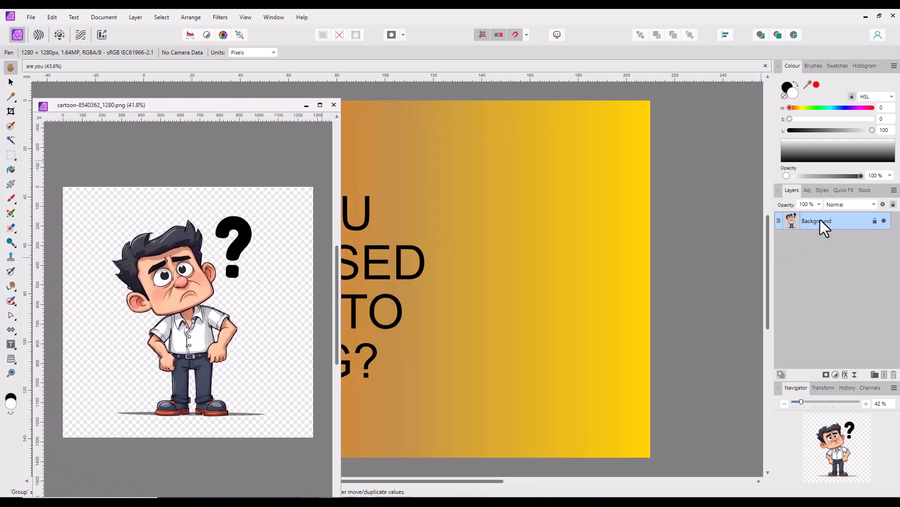
left_click_drag(829, 221, 585, 239)
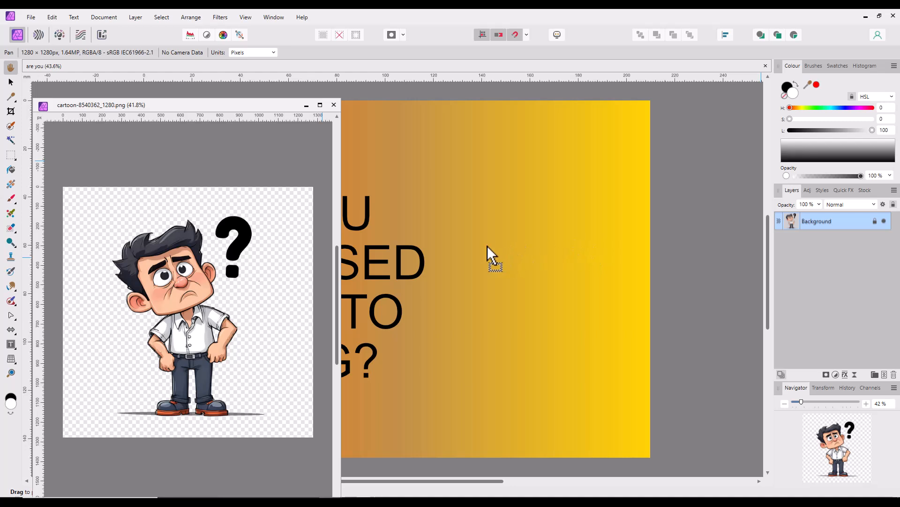
left_click_drag(488, 246, 488, 247)
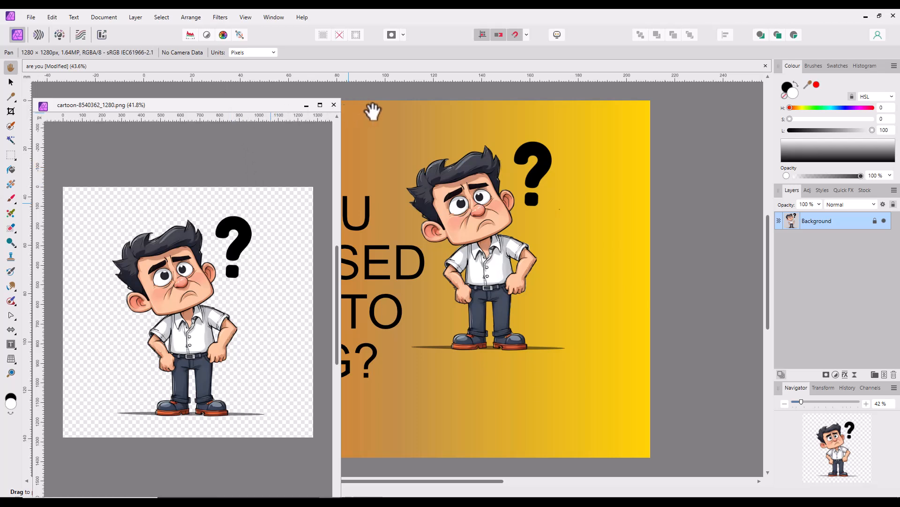
- Activate the Move tool, dock the floating cartoon window back among the open documents and return to the are you design
left_click(10, 82)
left_click_drag(170, 104, 465, 66)
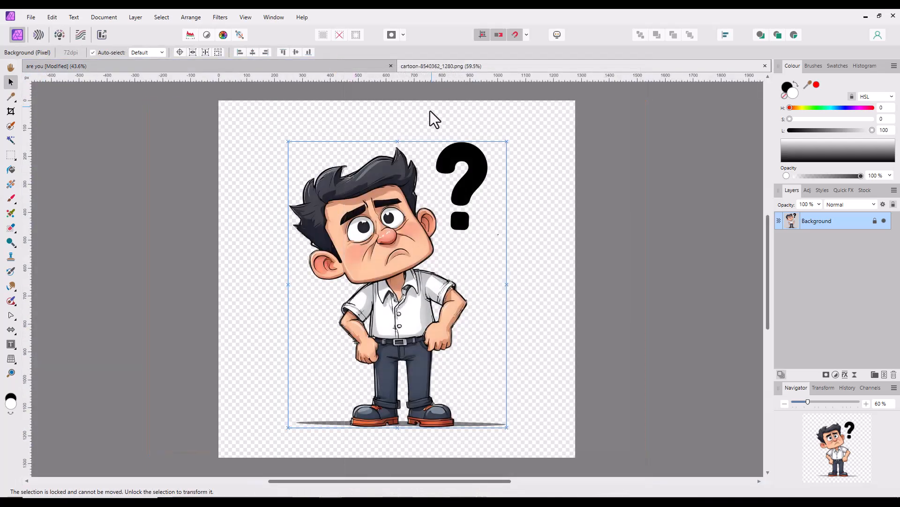
left_click(339, 66)
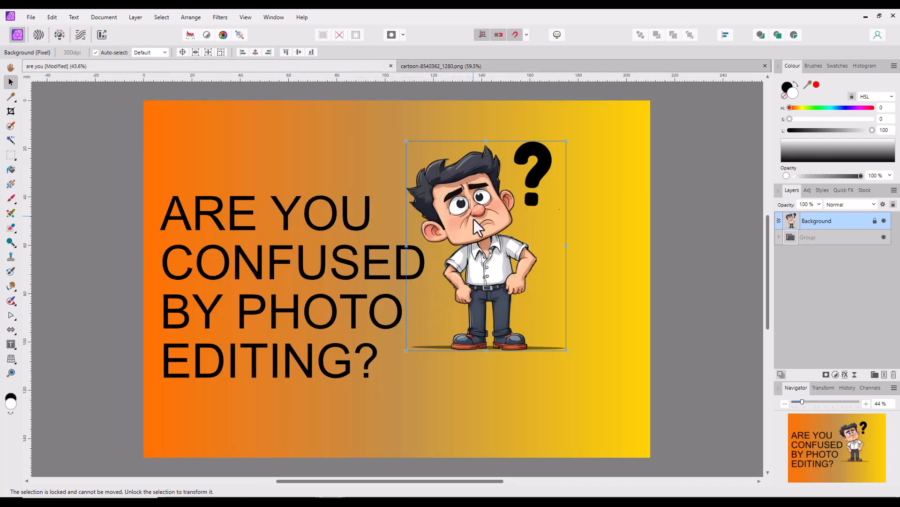
- Try to move the locked cartoon layer further onto the design's yellow side
left_click_drag(474, 218, 509, 272)
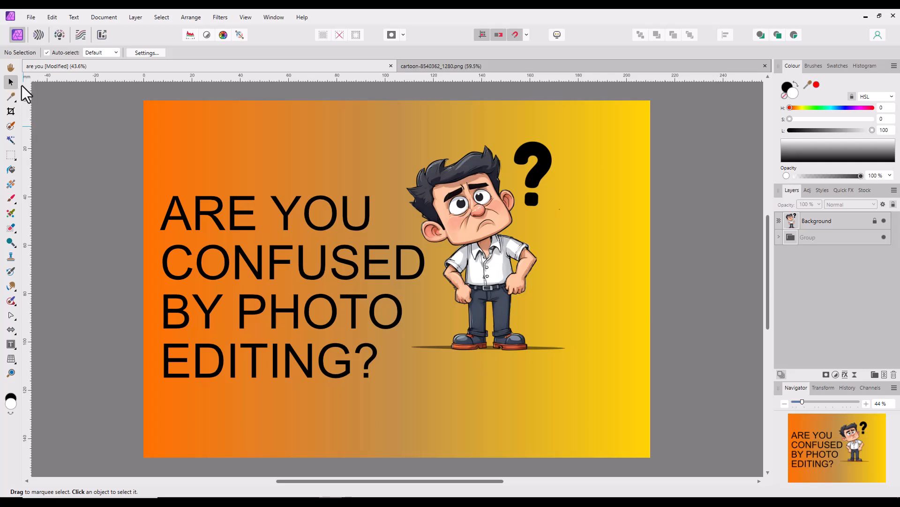
left_click(845, 226)
left_click_drag(524, 245, 581, 263)
left_click(817, 221)
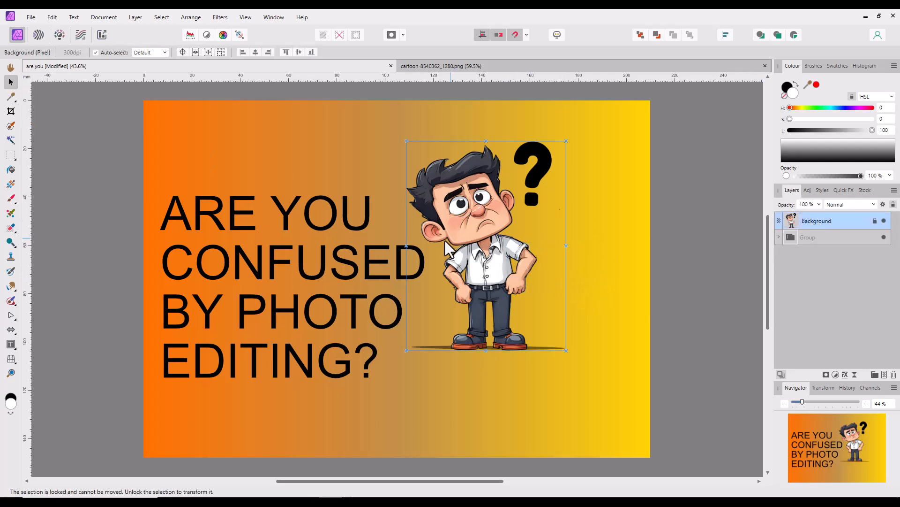
left_click_drag(446, 242, 498, 283)
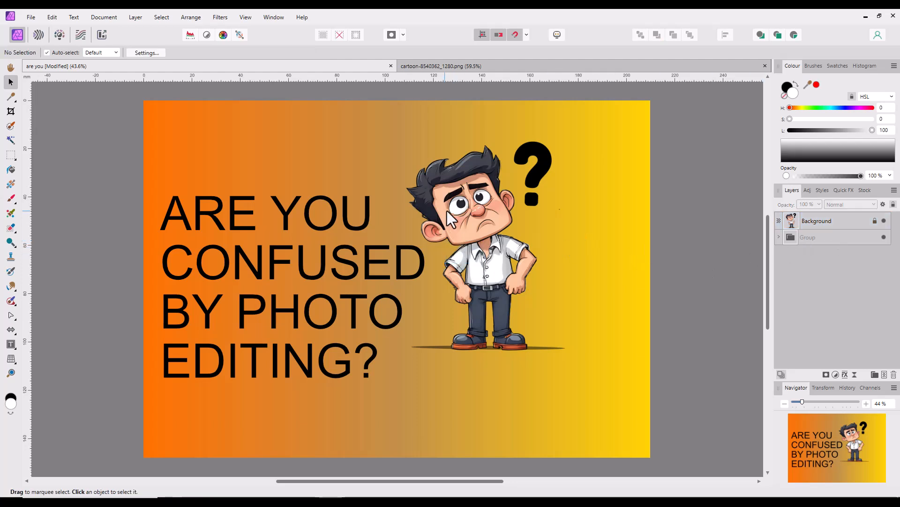
left_click(542, 187)
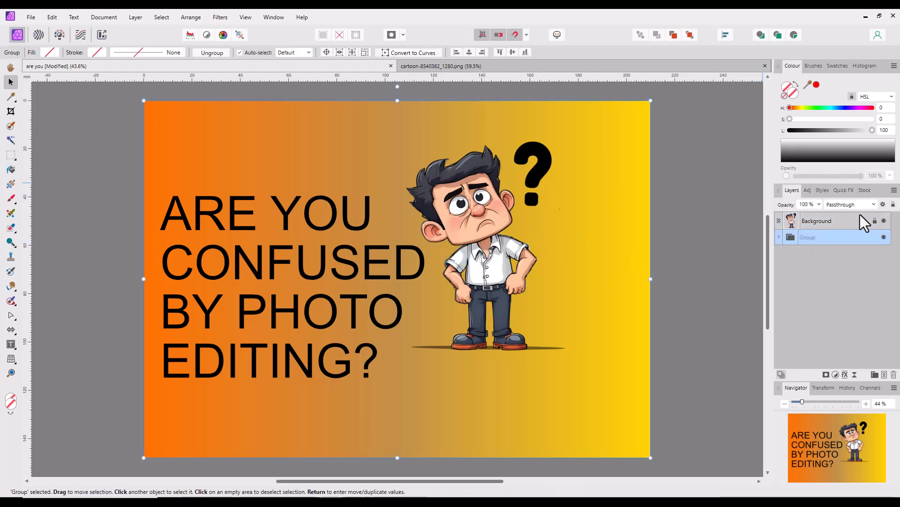
- Unlock the cartoon's Background layer and move the cartoon clear of the text onto the design's yellow area
left_click(826, 220)
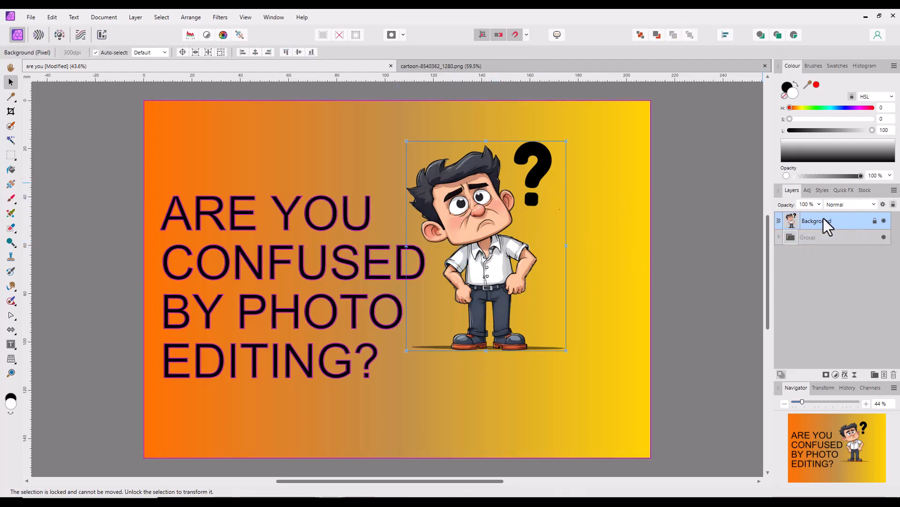
left_click(875, 221)
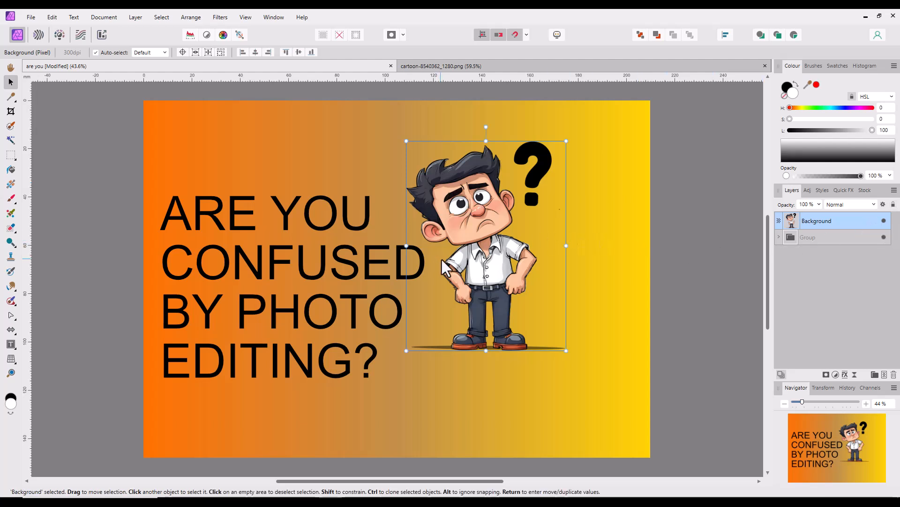
left_click_drag(442, 261, 534, 281)
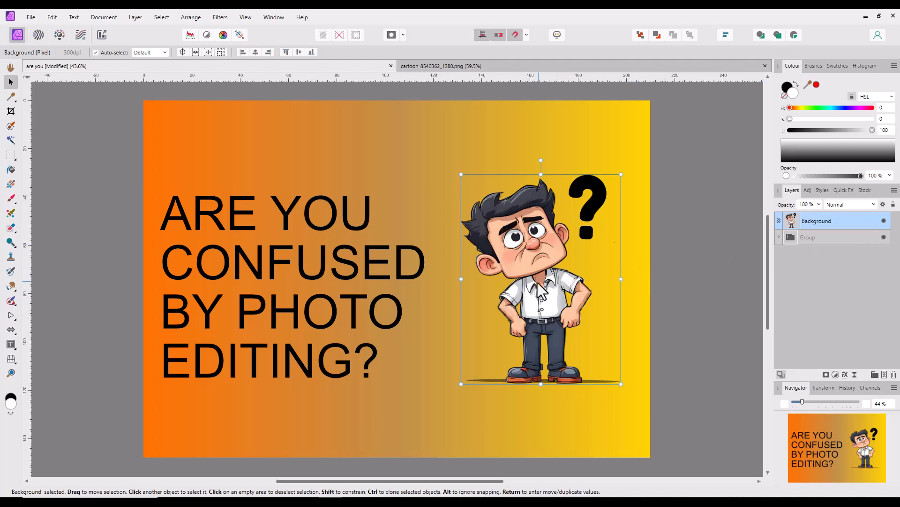
- Check the layer's lock in the cartoon-8540362_1280.png document, return to the are you design and shift its cartoon slightly down towards the text
left_click(531, 66)
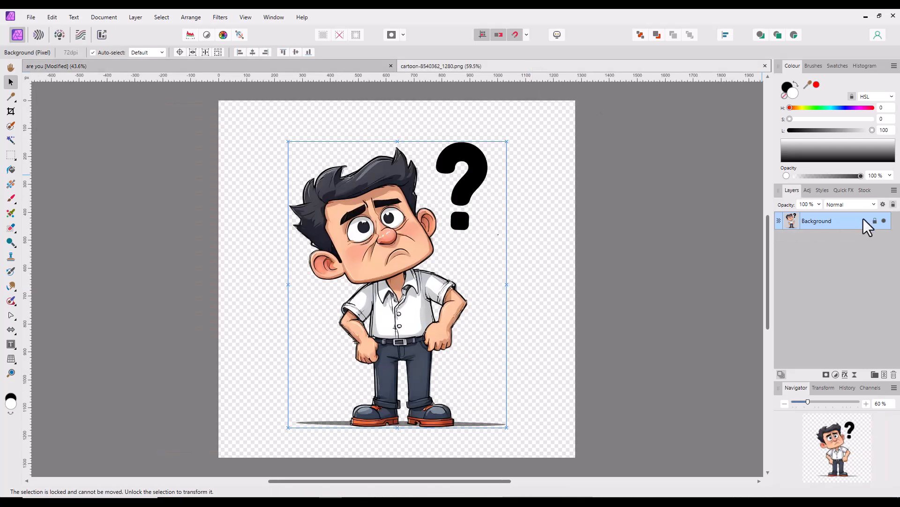
left_click(277, 64)
left_click_drag(543, 290, 535, 300)
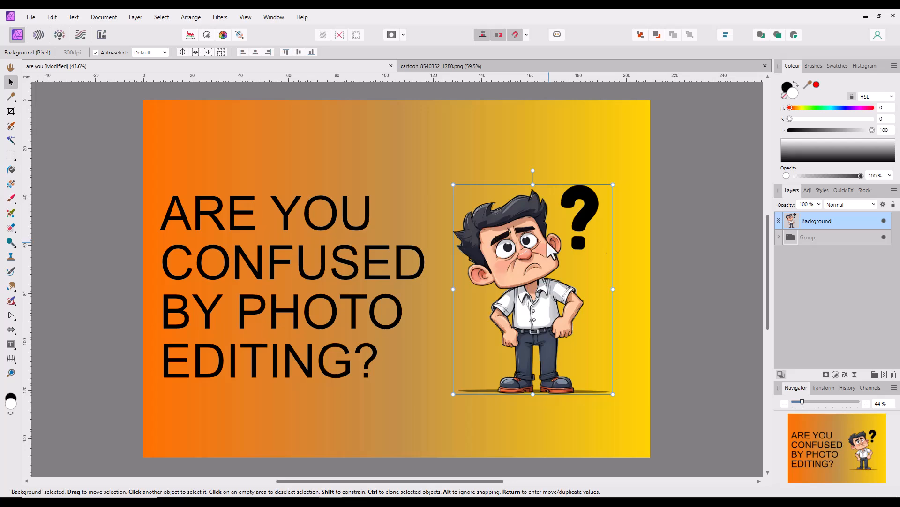
left_click(276, 21)
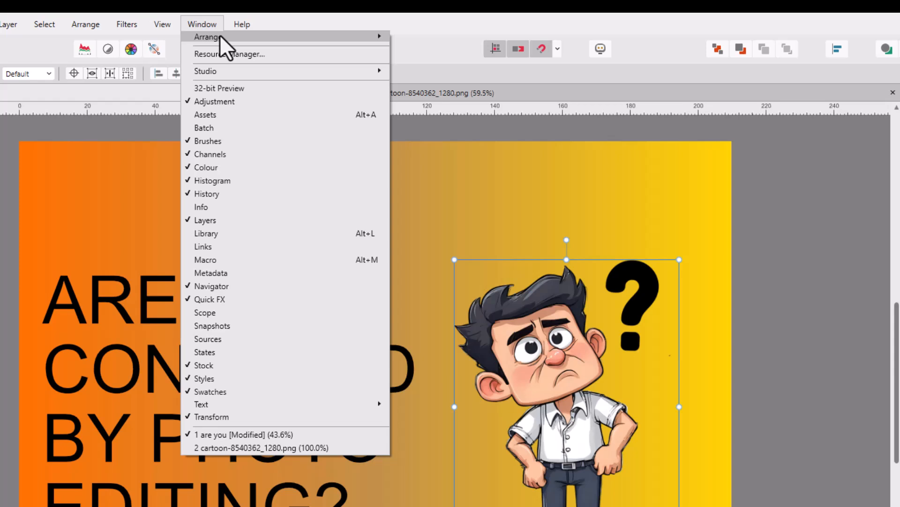
mouse_move(292, 28)
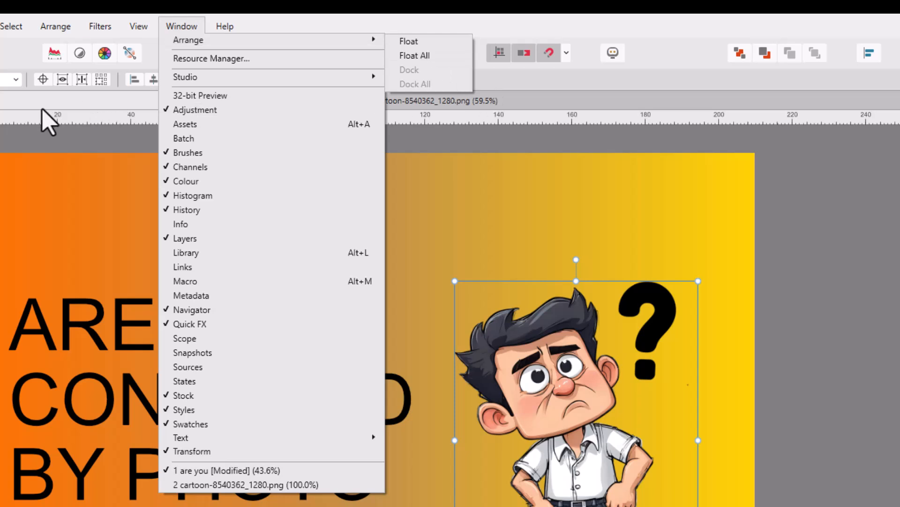
left_click(99, 101)
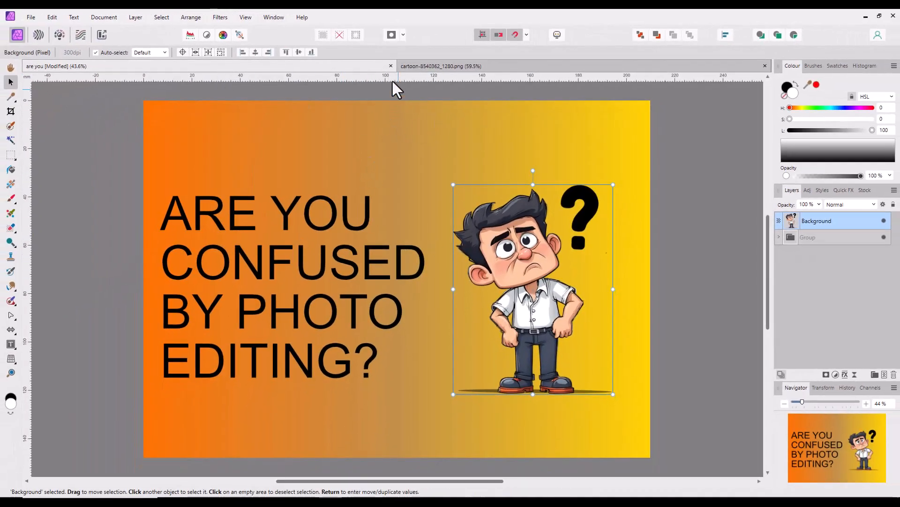
- Float the are you design in its own window and move it to show the whole design
left_click(274, 18)
mouse_move(401, 27)
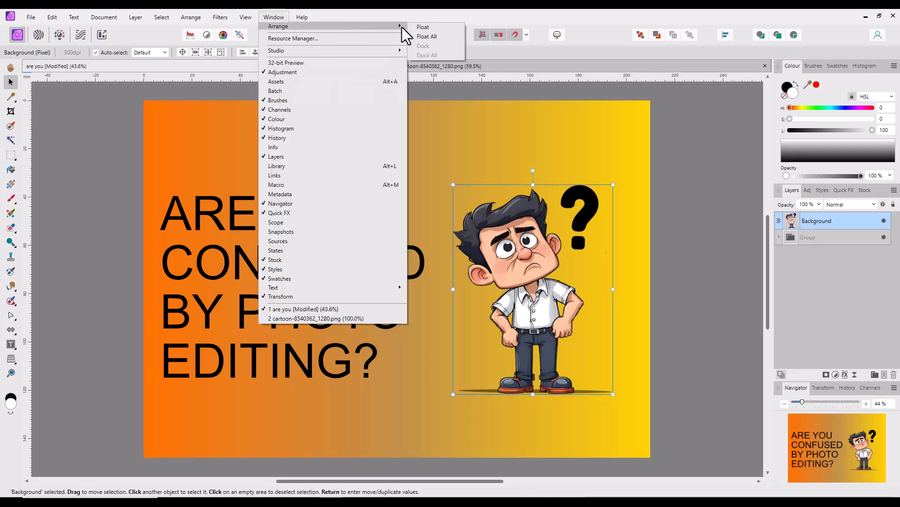
left_click(434, 28)
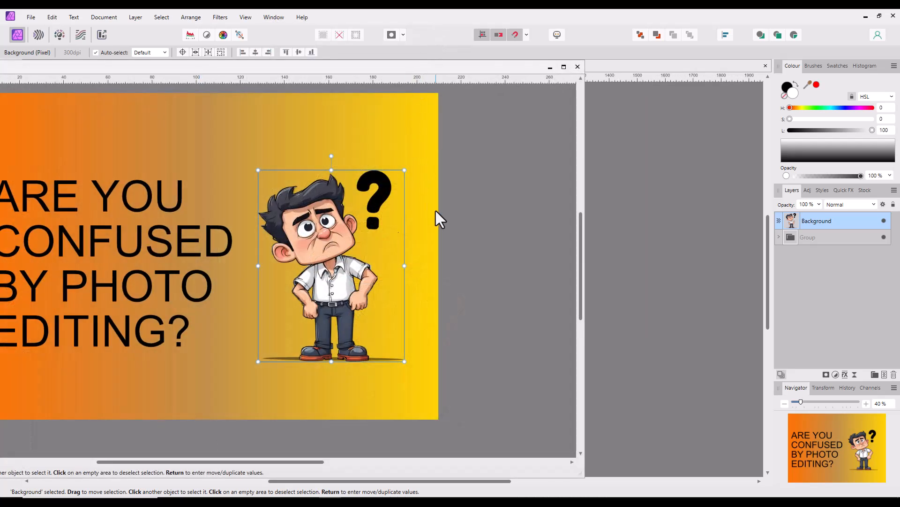
left_click_drag(469, 69, 620, 120)
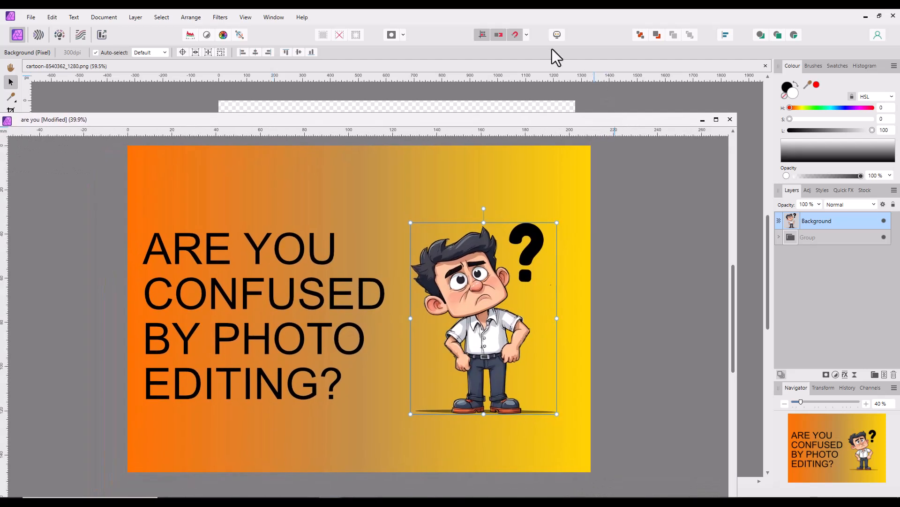
- Dock the floating are you design window back among the open documents
left_click(272, 18)
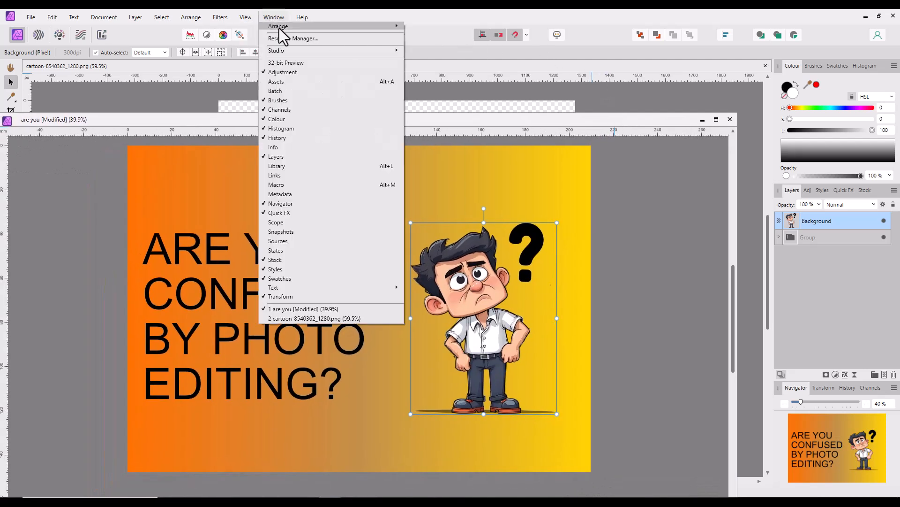
mouse_move(369, 27)
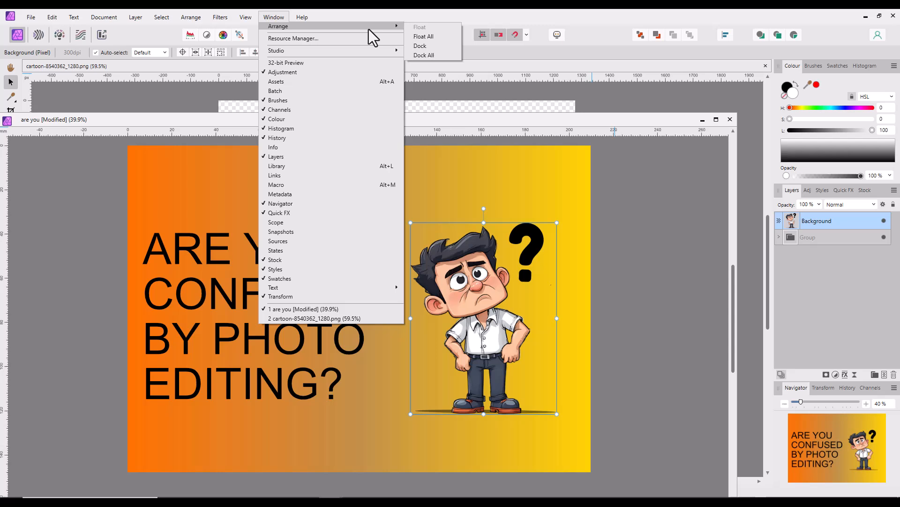
left_click(422, 54)
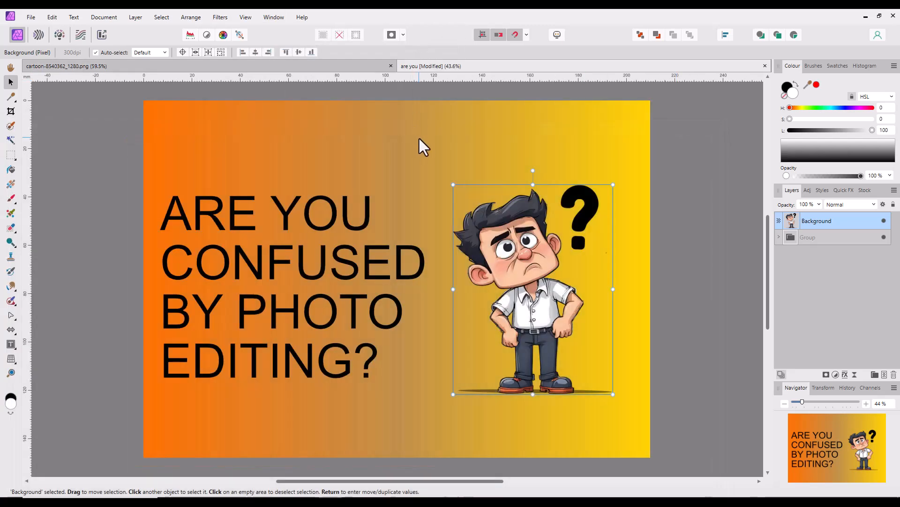
left_click(273, 18)
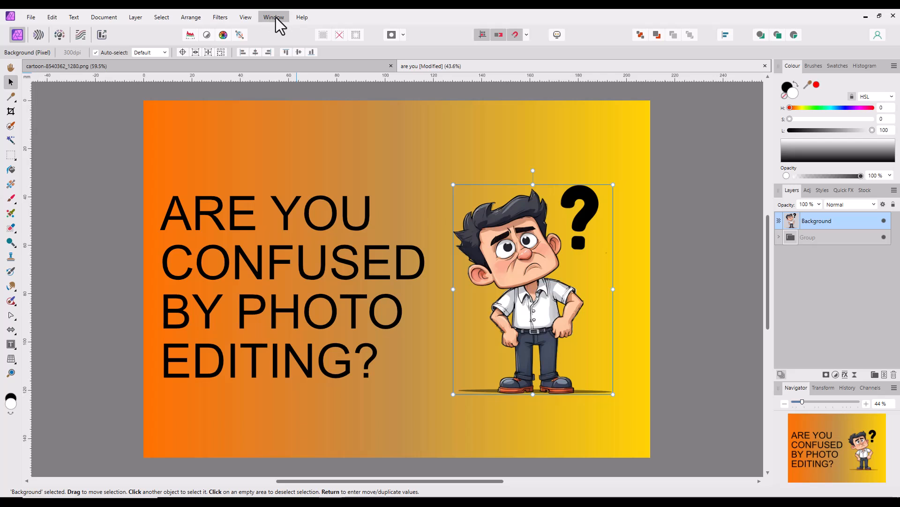
mouse_move(336, 27)
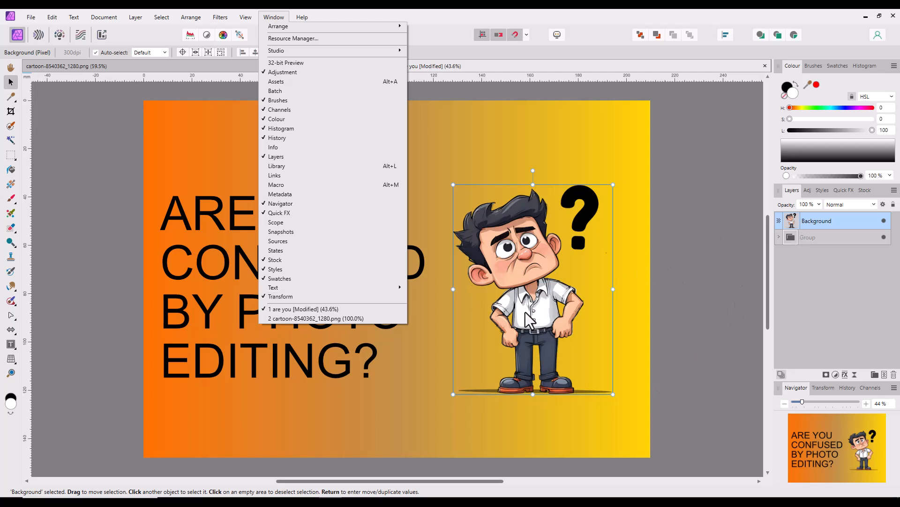
left_click(114, 403)
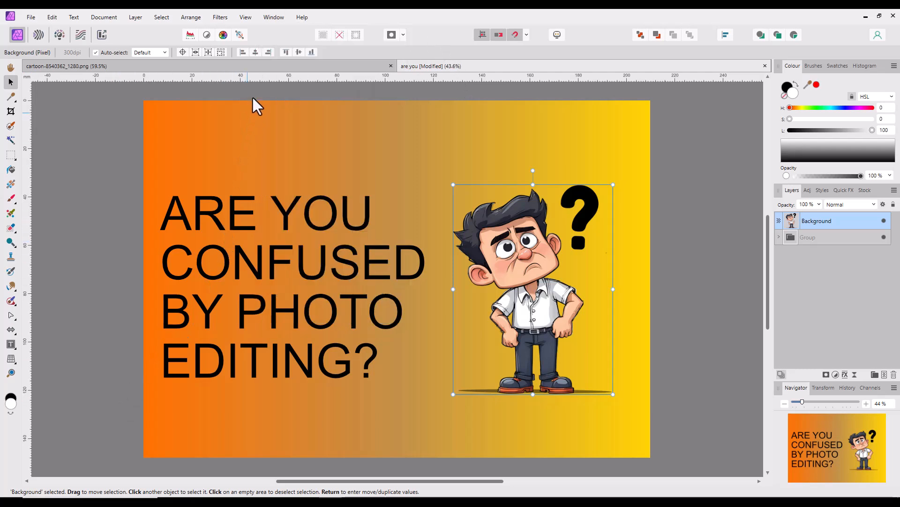
- Examine the Assistant options and the General settings for how documents open, and close the settings
left_click(557, 36)
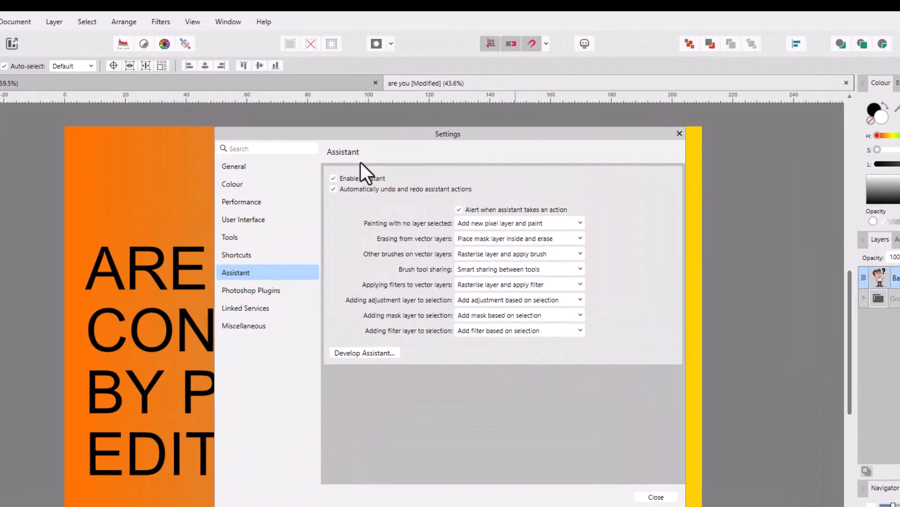
left_click(238, 168)
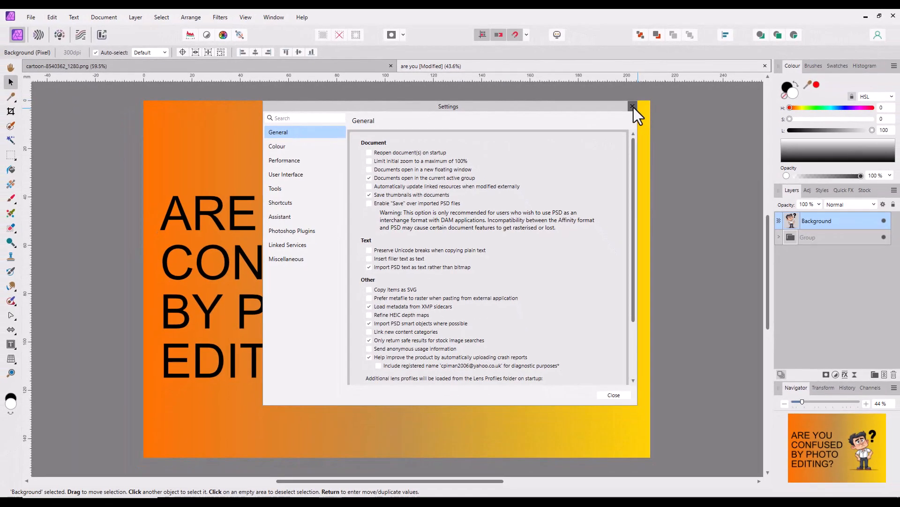
left_click(633, 107)
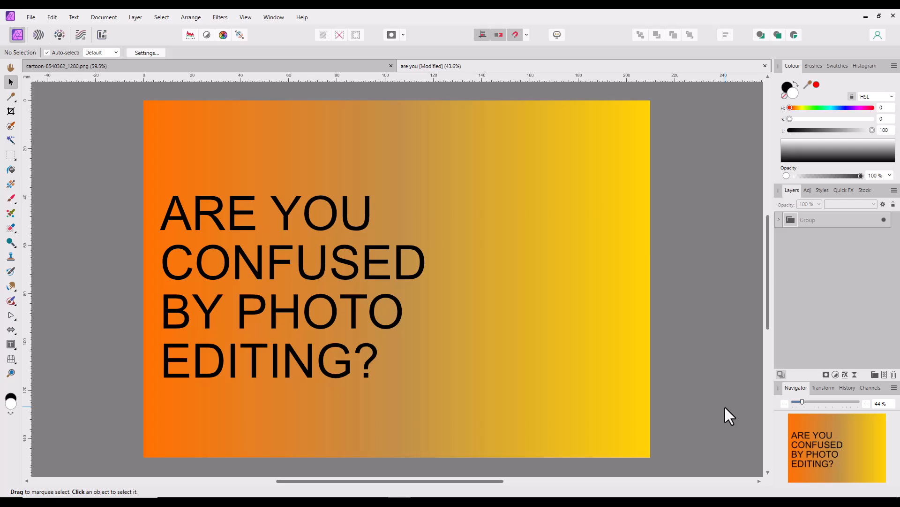
- Switch to the cartoon-8540362_1280.png document and copy its Background layer to the clipboard
left_click(324, 66)
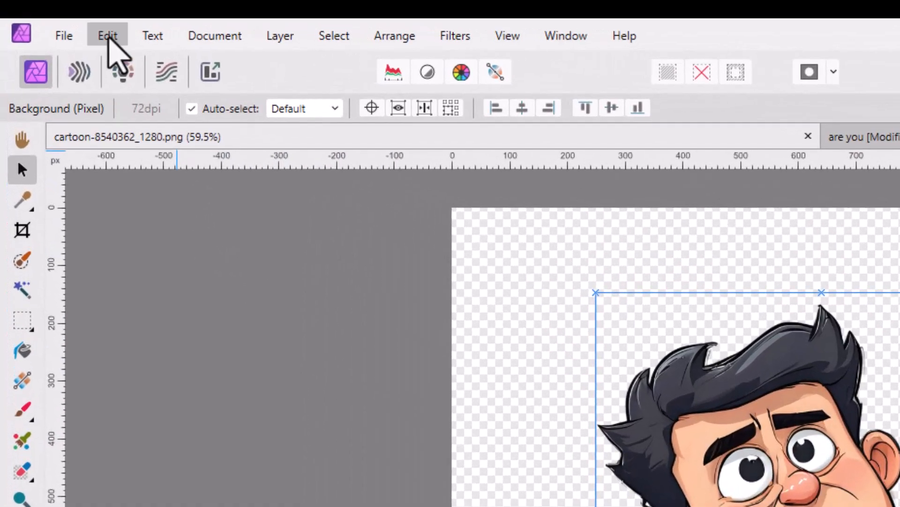
left_click(108, 37)
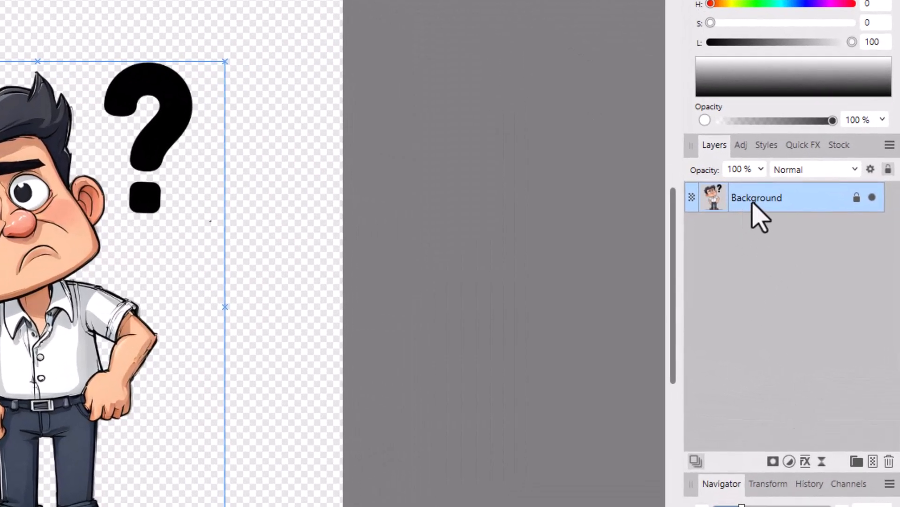
right_click(774, 201)
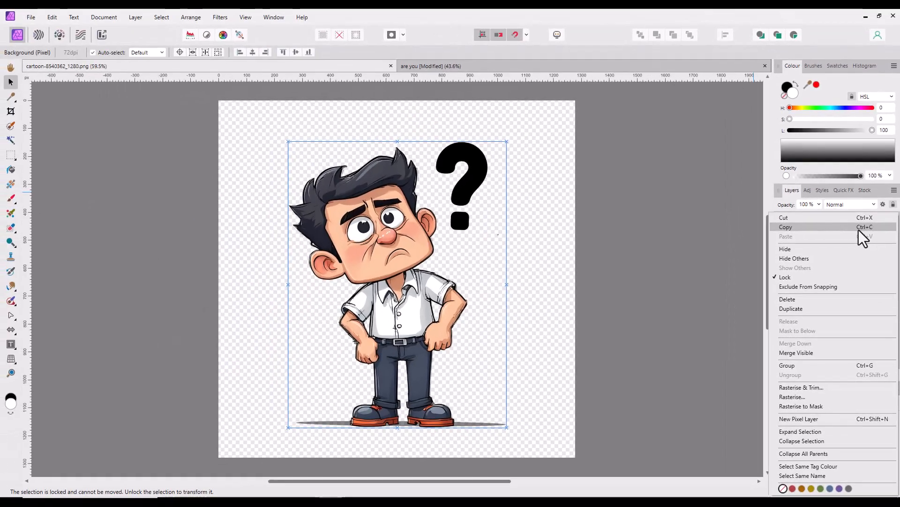
left_click(788, 229)
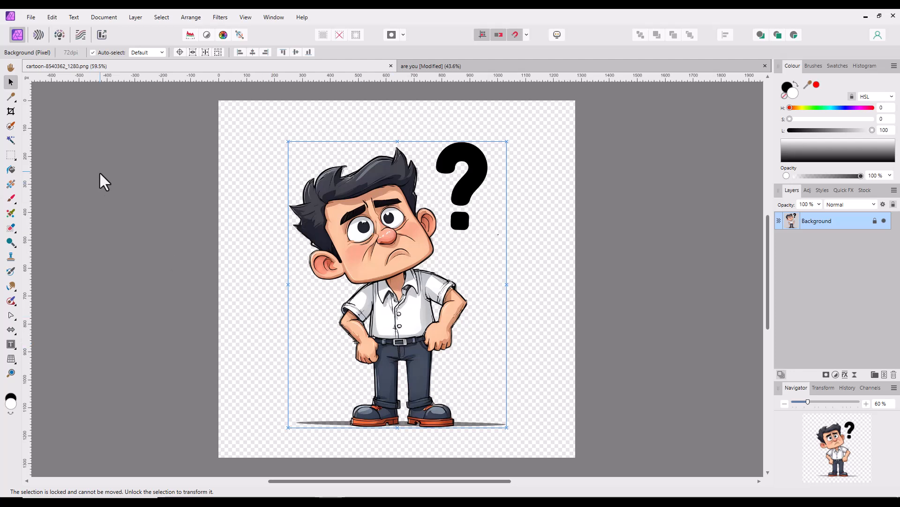
- Create three new documents from the cartoon layer held on the clipboard
left_click(31, 18)
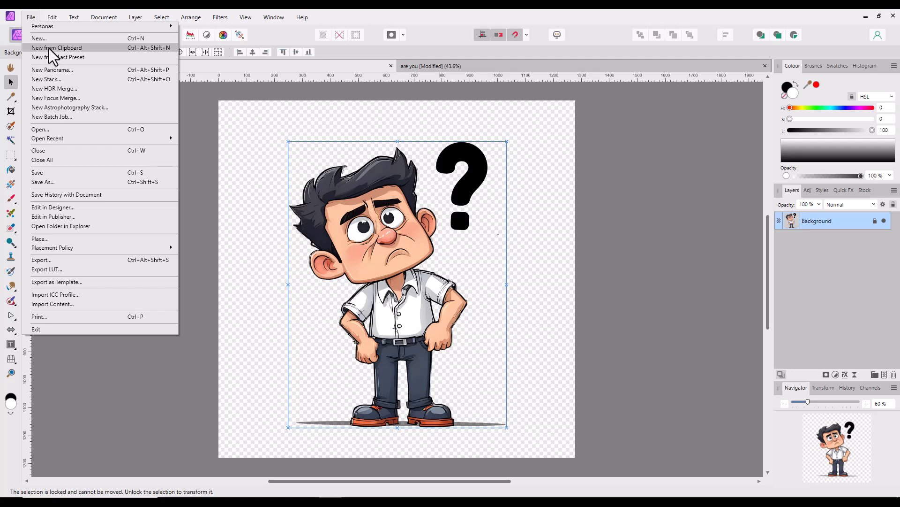
left_click(77, 49)
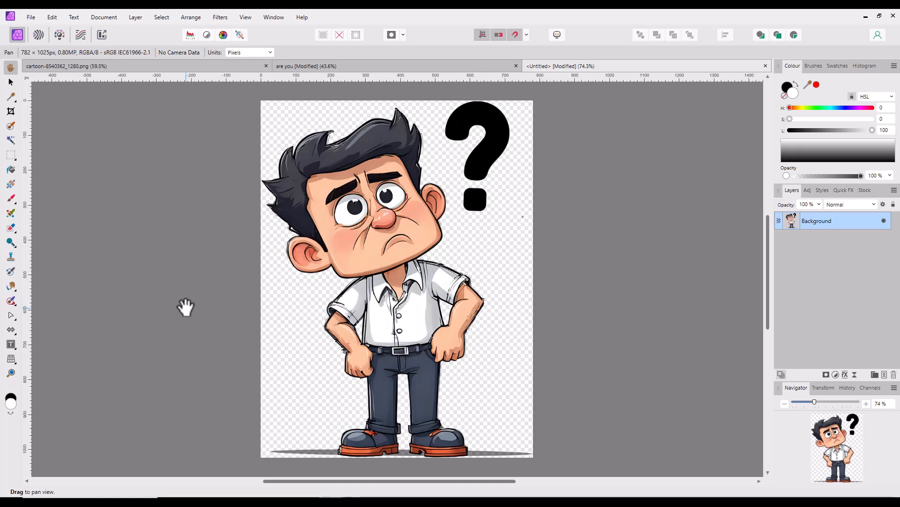
left_click(30, 19)
left_click(50, 47)
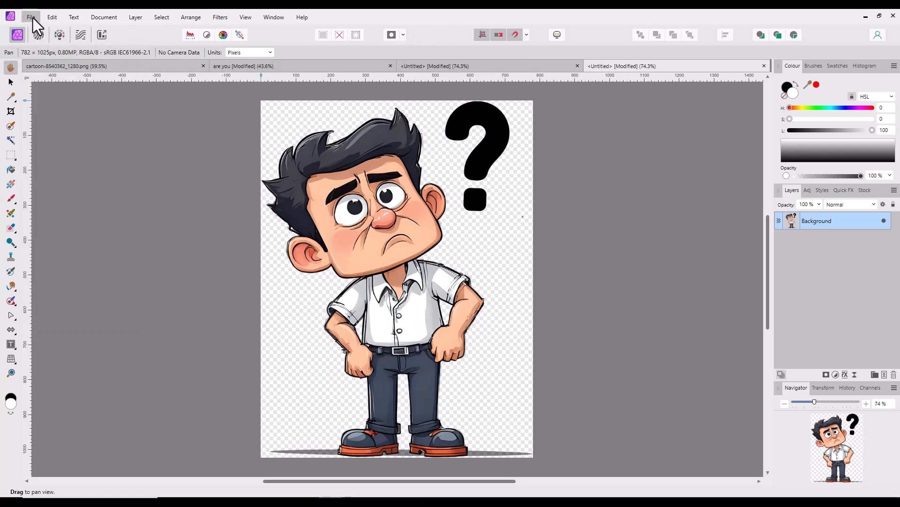
left_click(31, 17)
left_click(52, 47)
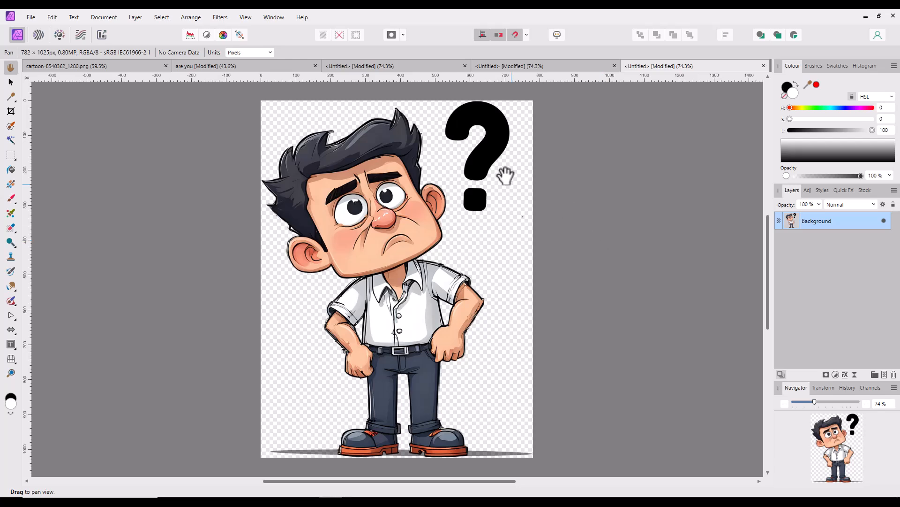
- Close the three untitled cartoon documents without saving their changes
left_click(525, 70)
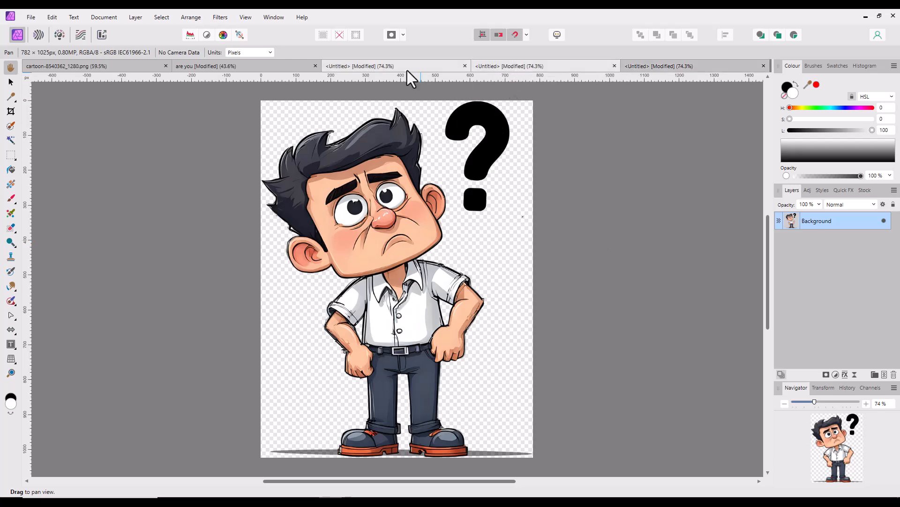
left_click(407, 70)
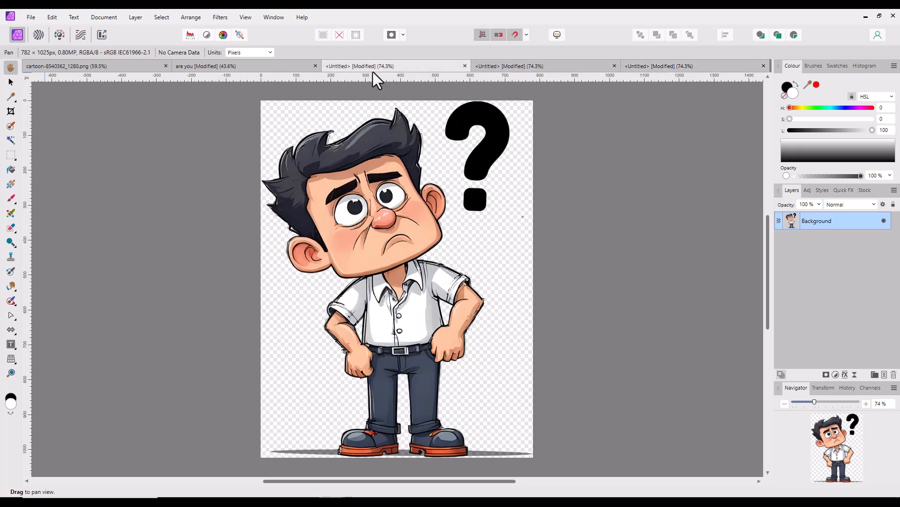
left_click(764, 66)
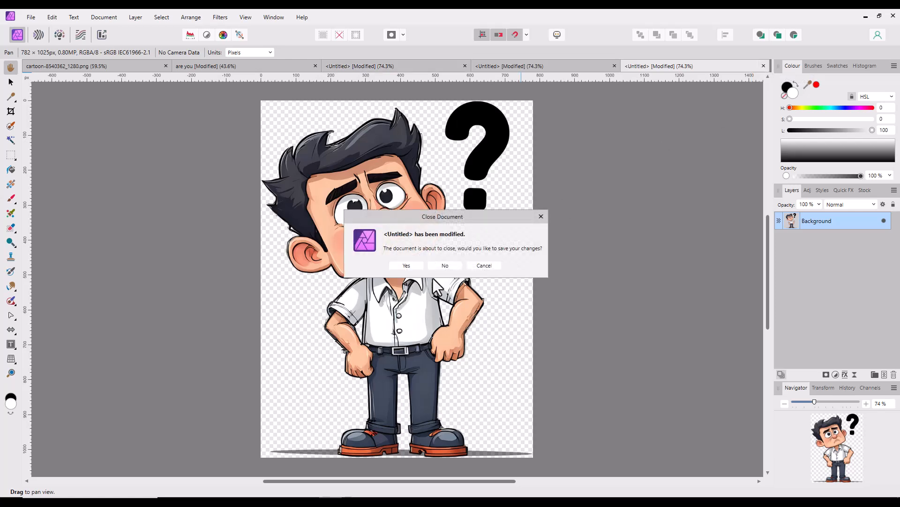
left_click(445, 265)
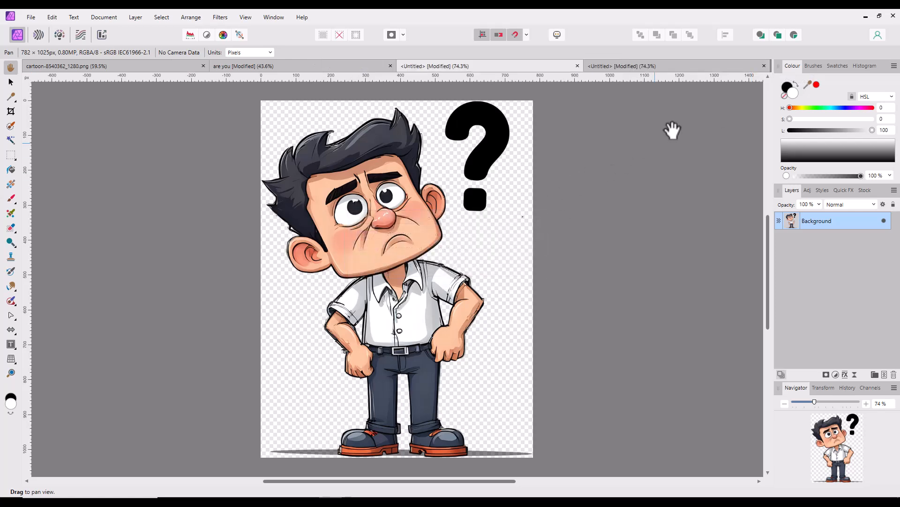
left_click(764, 66)
left_click(445, 266)
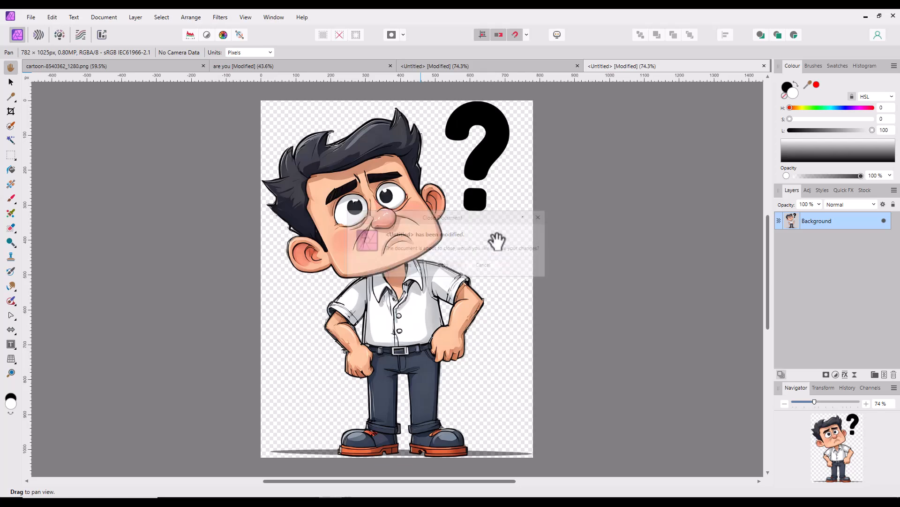
left_click(765, 65)
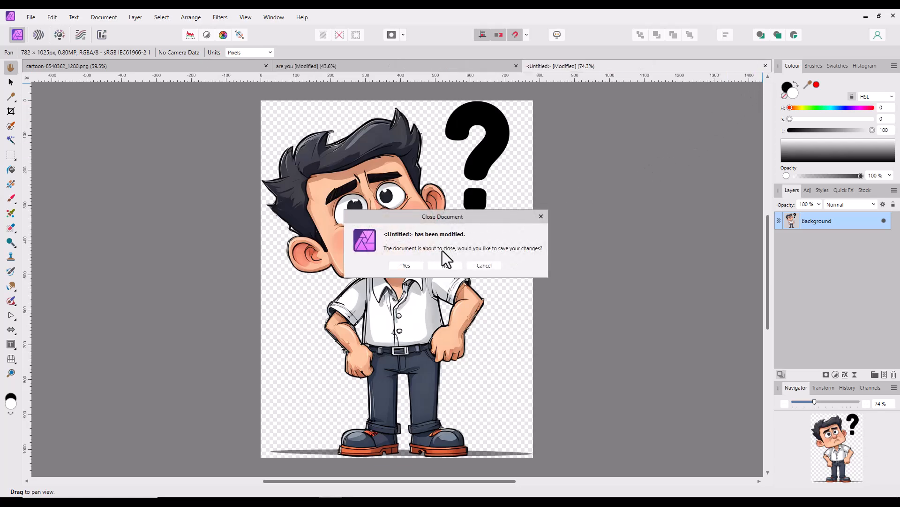
left_click(448, 265)
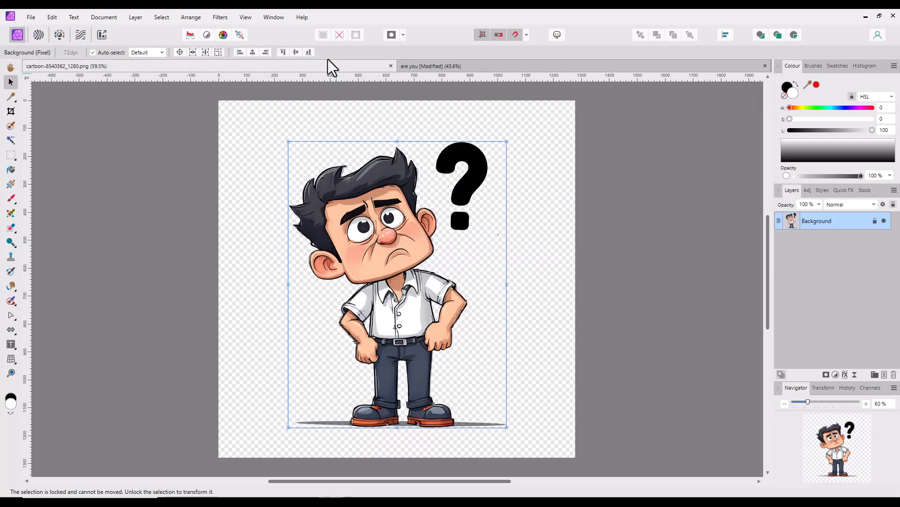
- Switch to the are you design and paste the cartoon from the clipboard into it
left_click(511, 70)
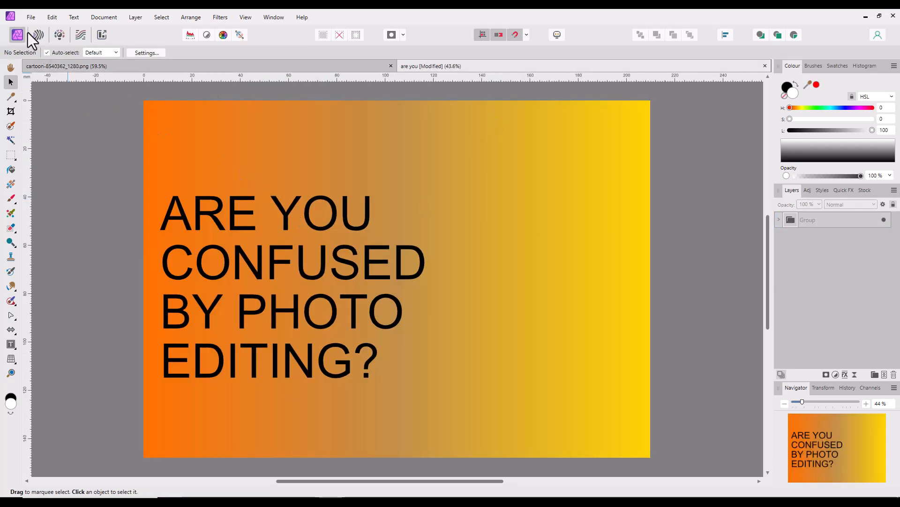
left_click(52, 18)
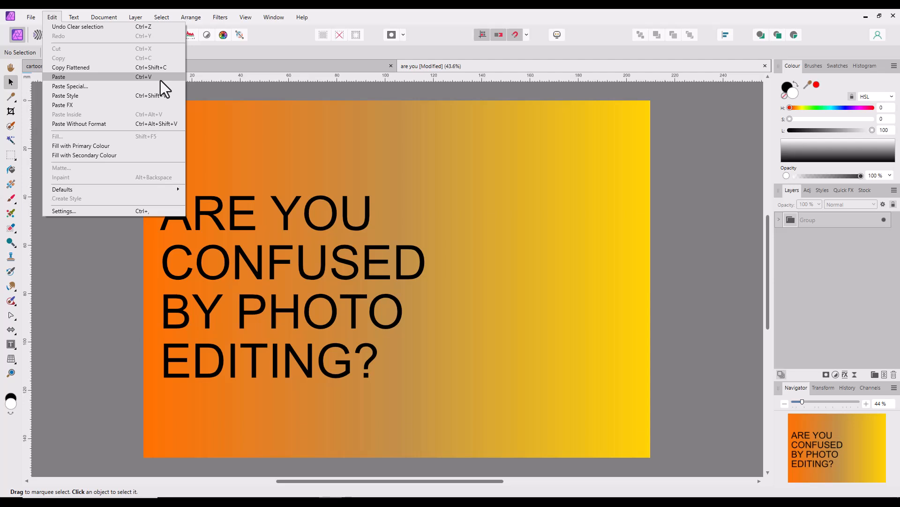
left_click(72, 77)
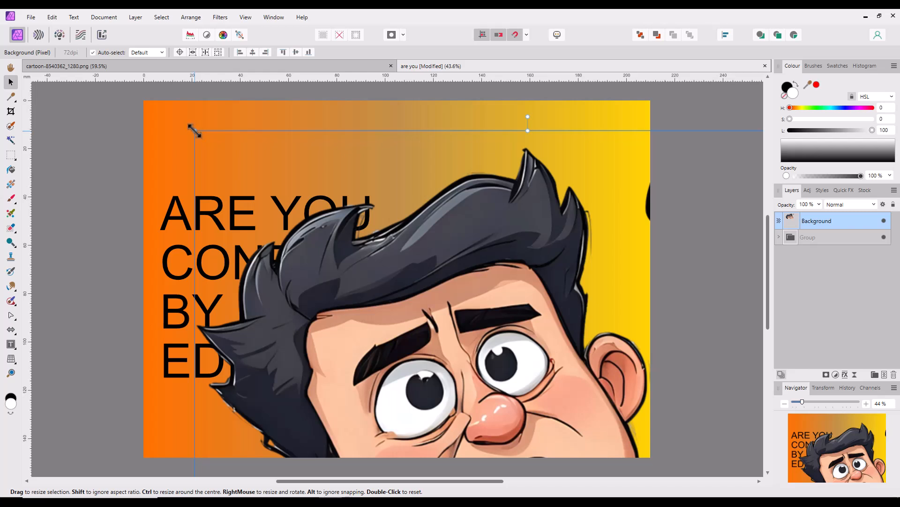
- Scale the pasted cartoon down proportionally and place it in the empty yellow area to the right of the heading text
left_click_drag(194, 131, 452, 422)
scroll(769, 275, "down", 3)
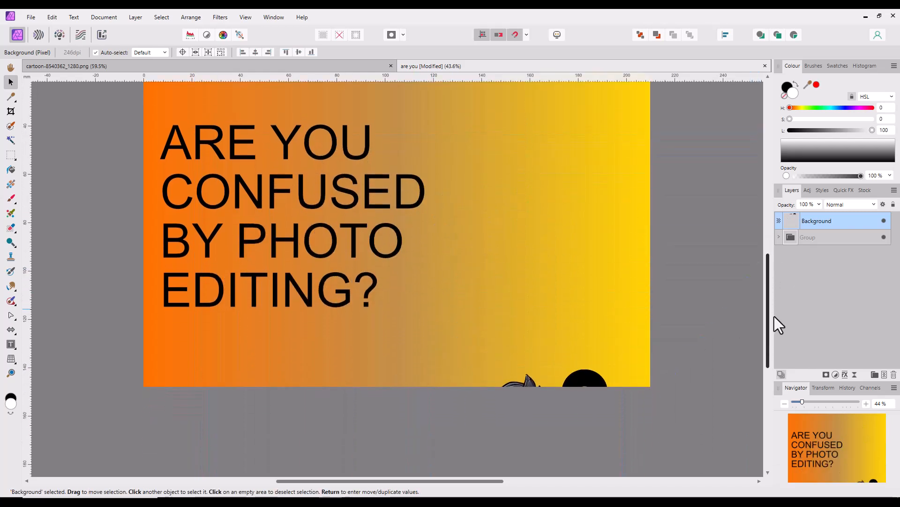
left_click_drag(515, 365, 517, 164)
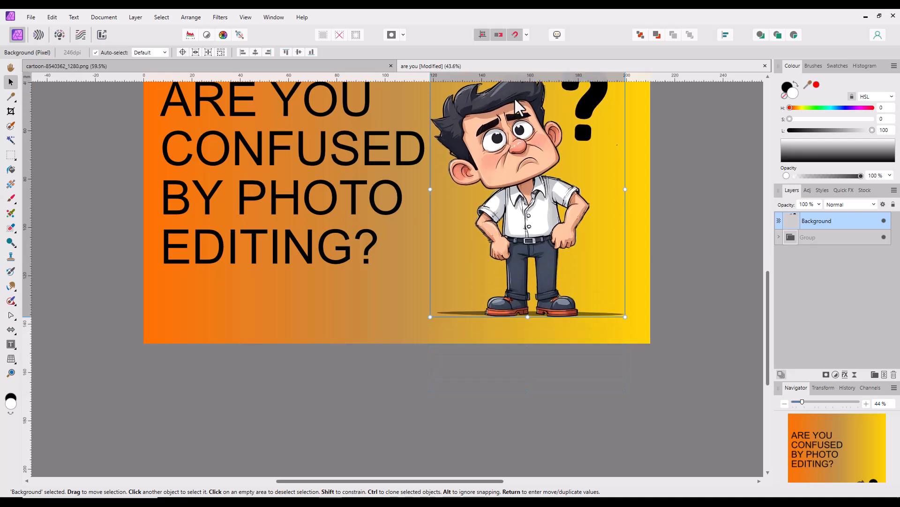
left_click_drag(767, 305, 765, 254)
left_click_drag(526, 339, 525, 313)
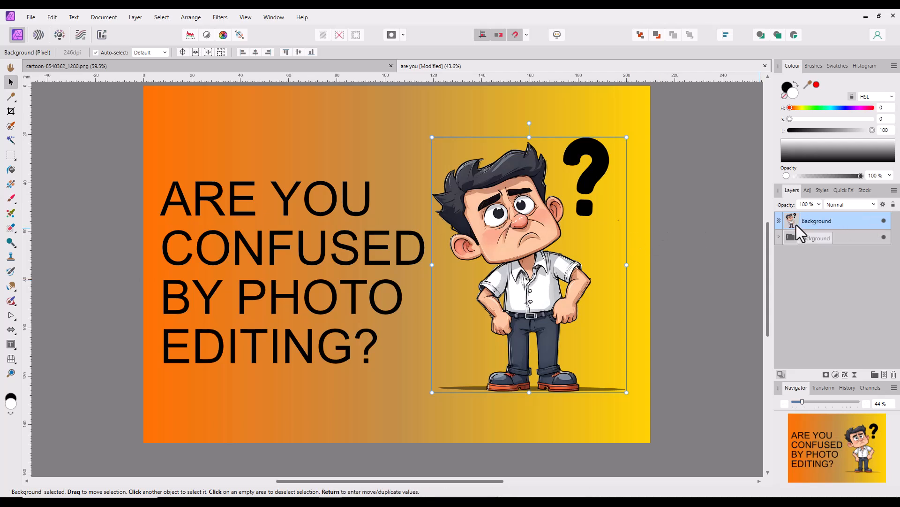
- Delete the pasted cartoon layer from the are you design
key("Delete")
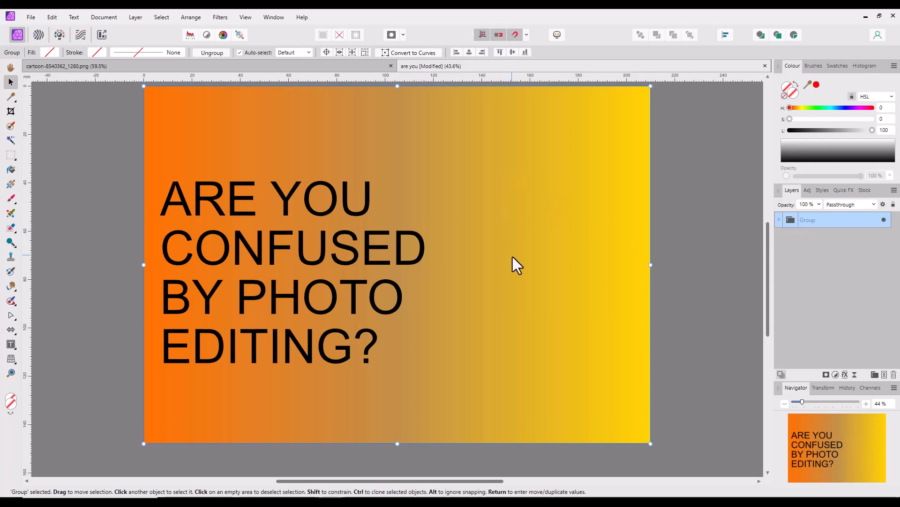
left_click(50, 17)
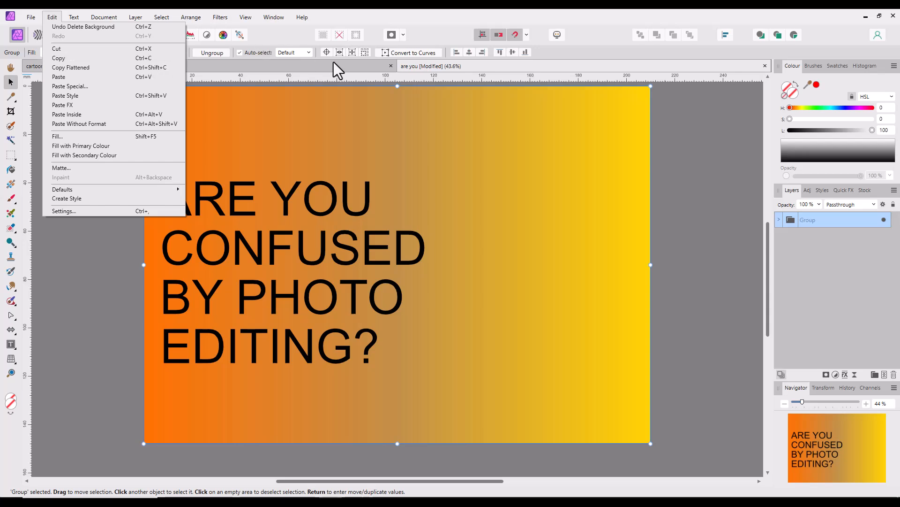
left_click(347, 66)
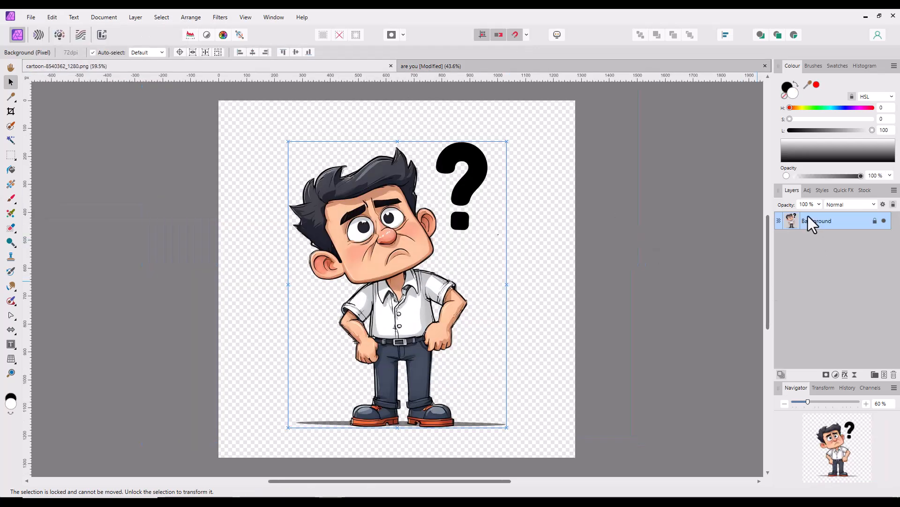
left_click(513, 66)
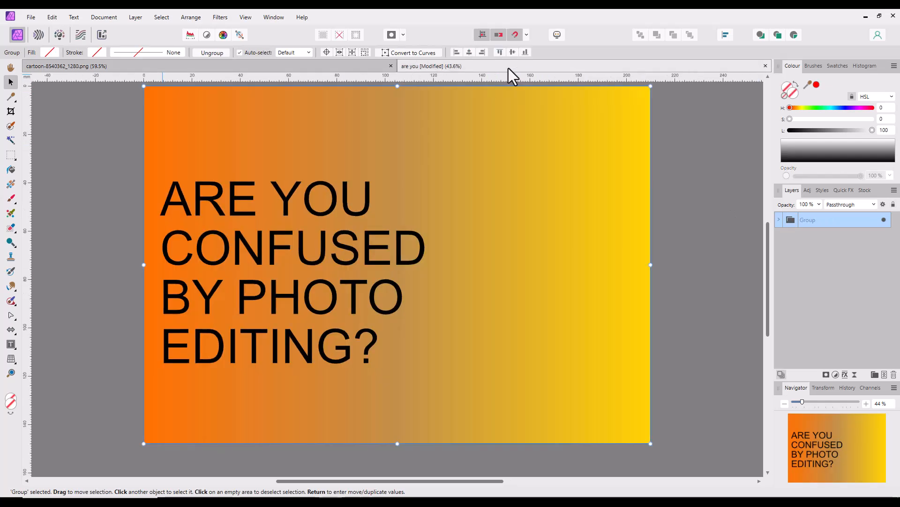
left_click(319, 68)
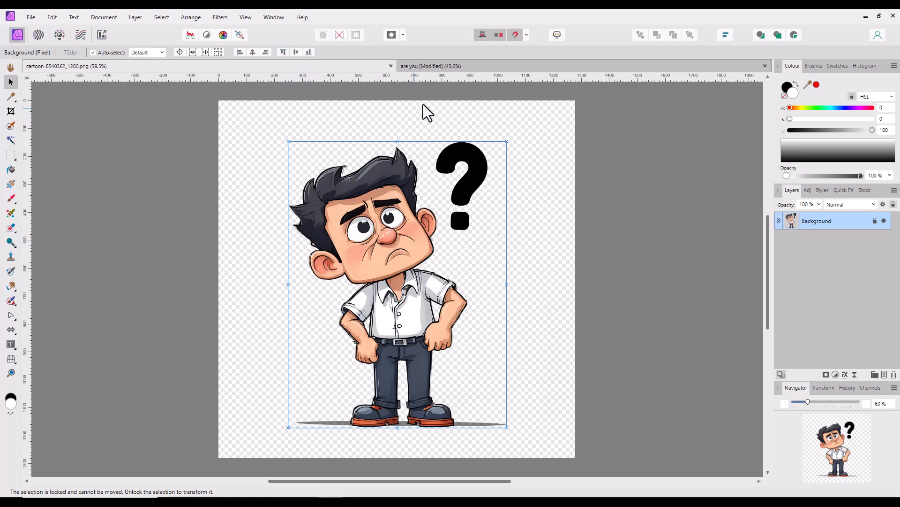
left_click(547, 66)
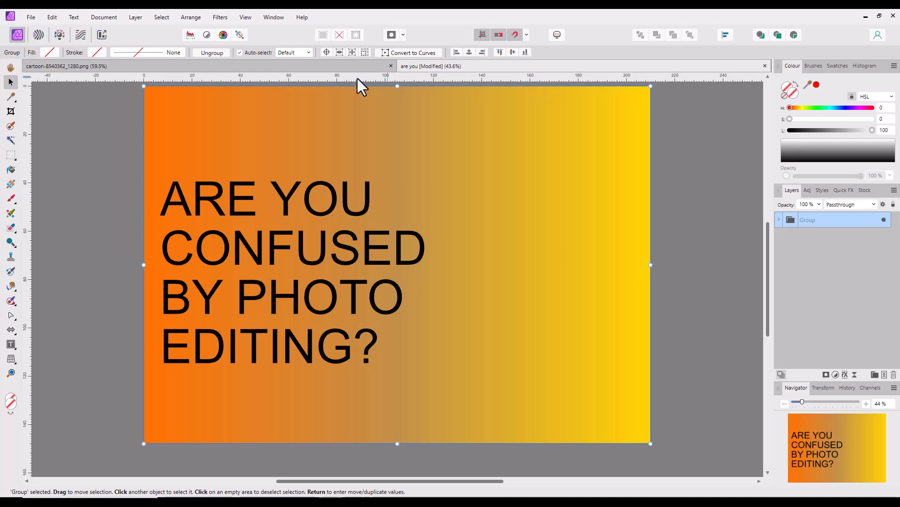
- Switch to the cartoon-8540362_1280.png document and cut its Background layer to the clipboard
left_click(297, 66)
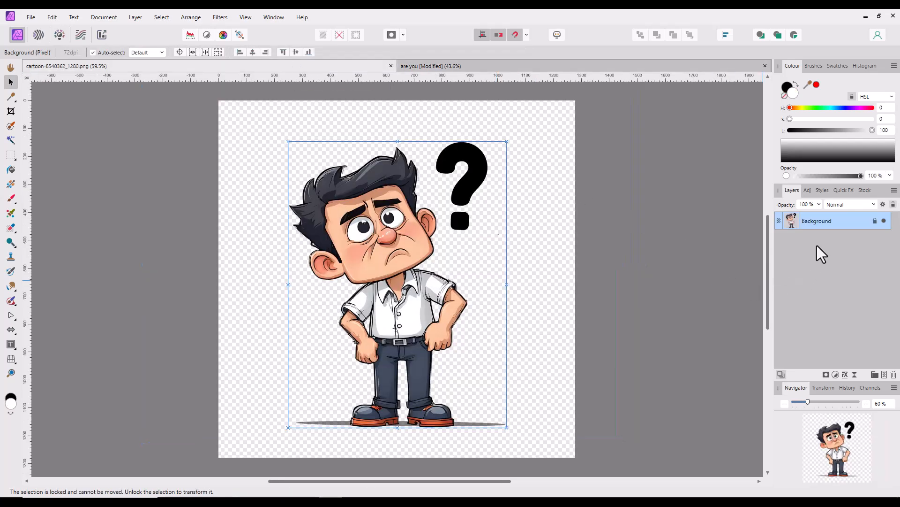
right_click(813, 219)
left_click(812, 219)
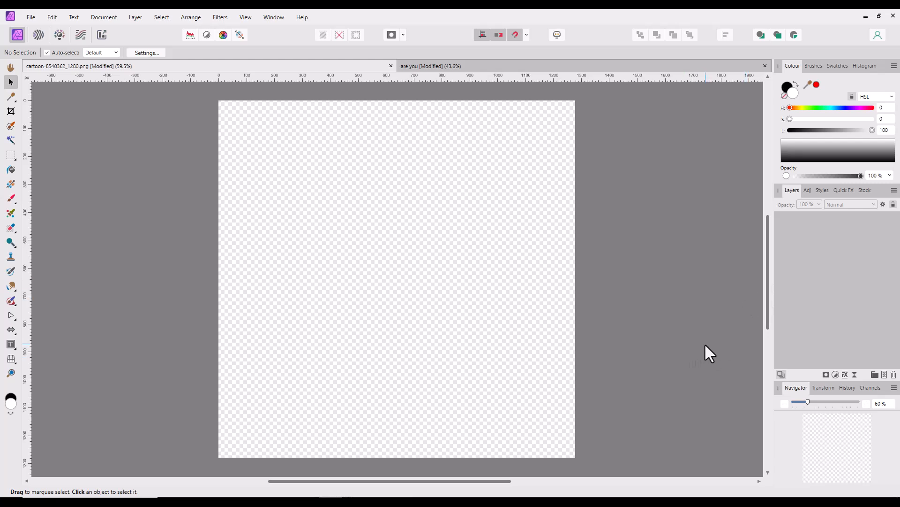
- Paste the cut cartoon layer into the are you design
left_click(527, 65)
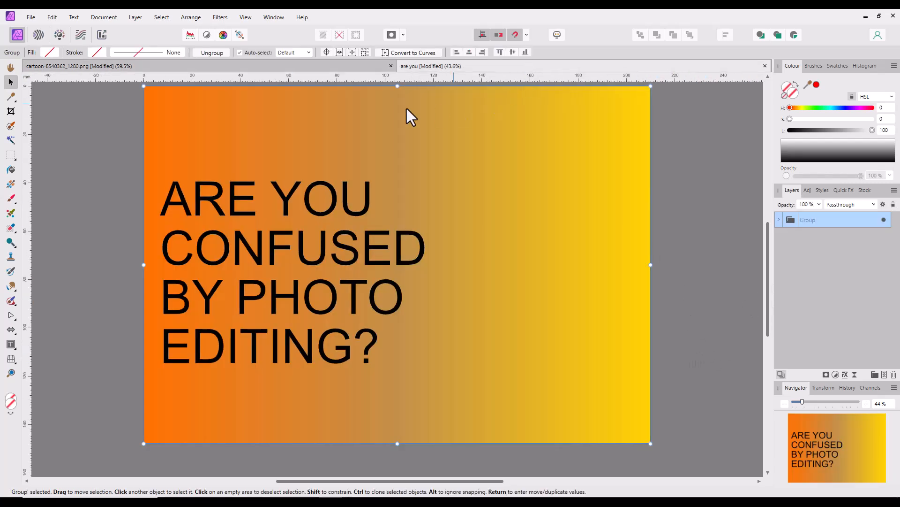
left_click(52, 18)
left_click(67, 78)
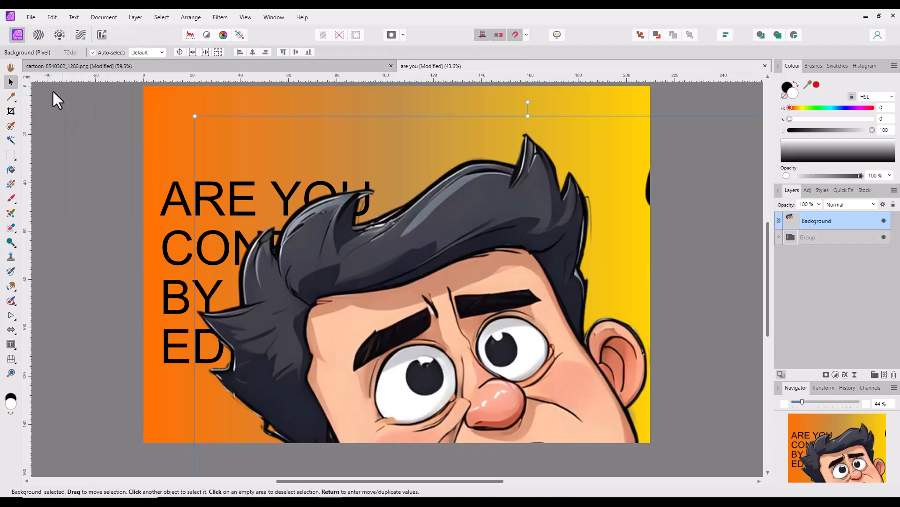
- Create a new document from the cartoon on the clipboard and check the are you and source cartoon documents
left_click(31, 17)
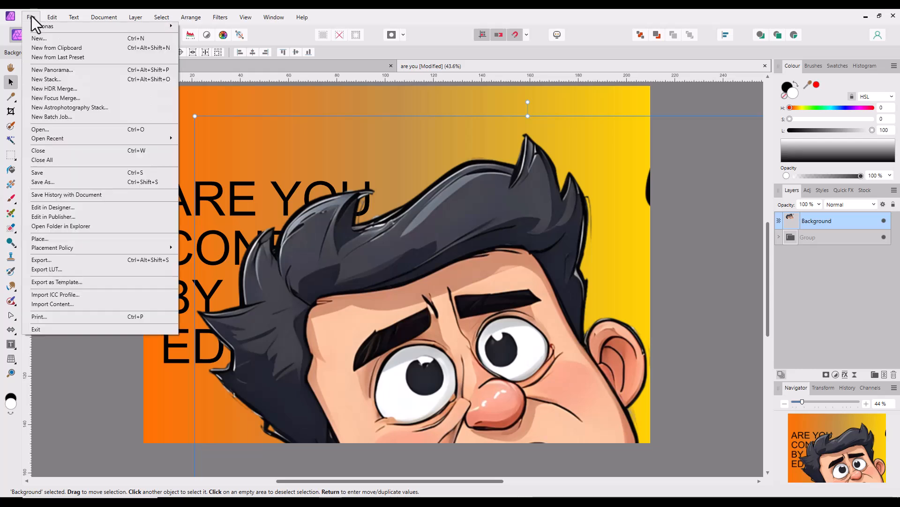
left_click(47, 49)
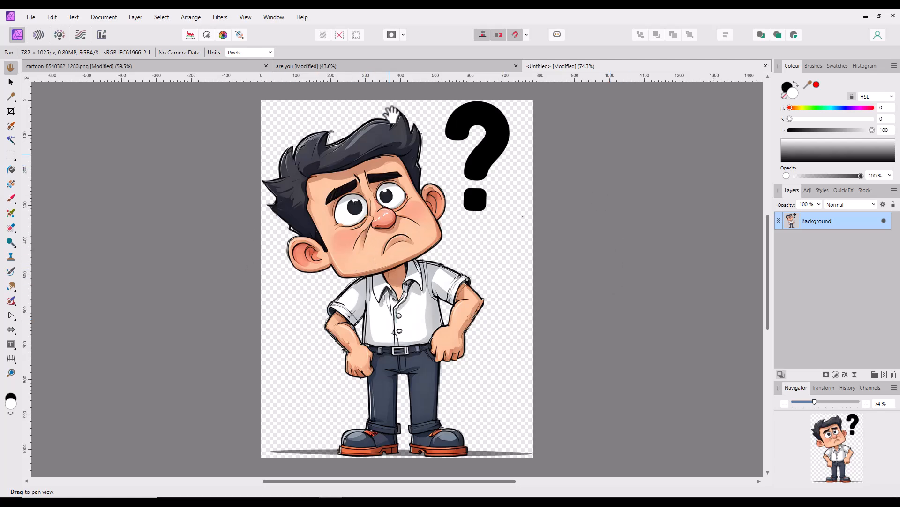
left_click(395, 66)
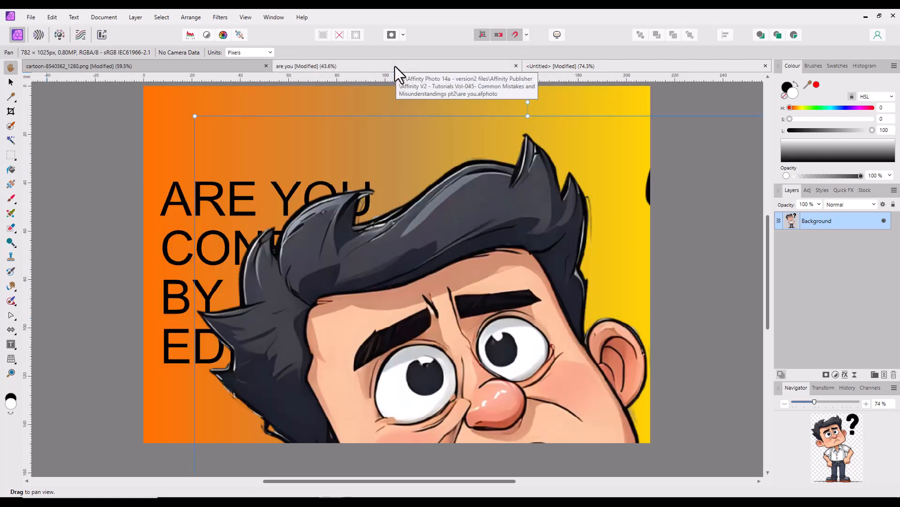
left_click(201, 66)
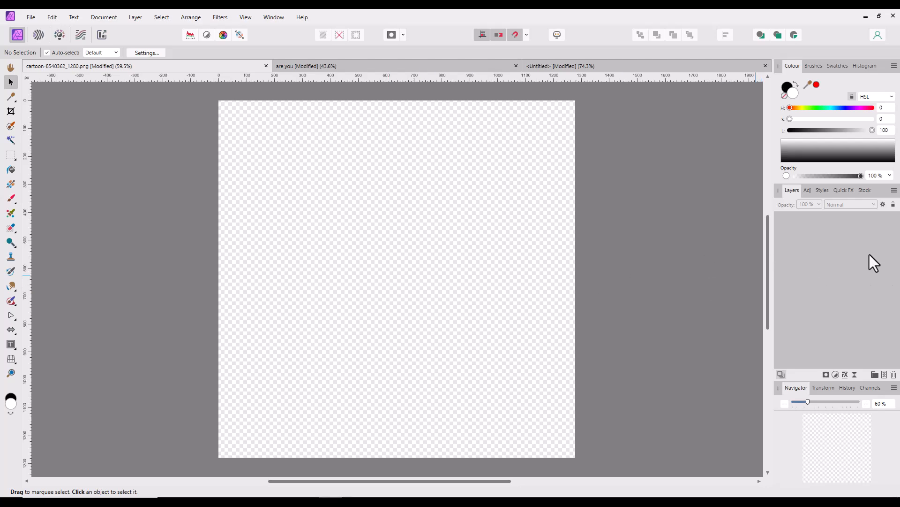
- Return to the are you design and delete the pasted Background layer above the text group
left_click(365, 66)
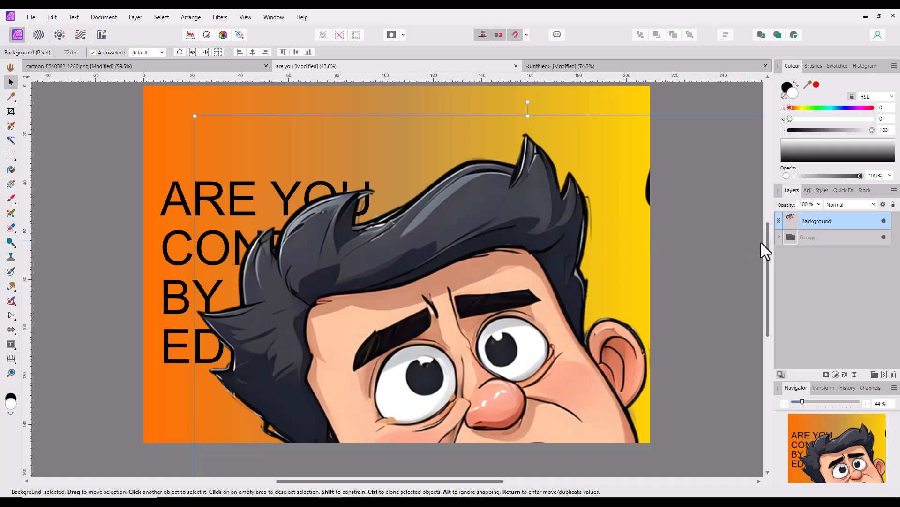
right_click(844, 219)
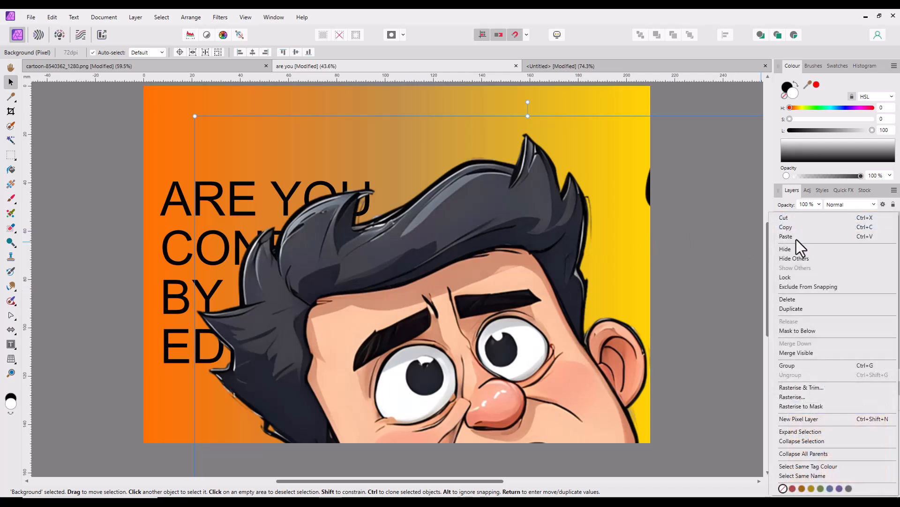
left_click(794, 301)
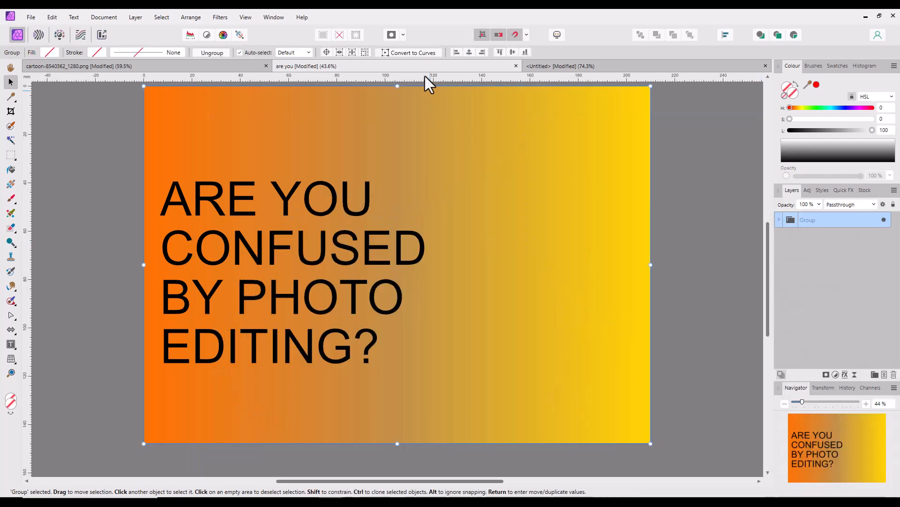
- Close the emptied cartoon-8540362_1280.png document and the untitled cartoon document without saving, keeping the are you design open
left_click(207, 66)
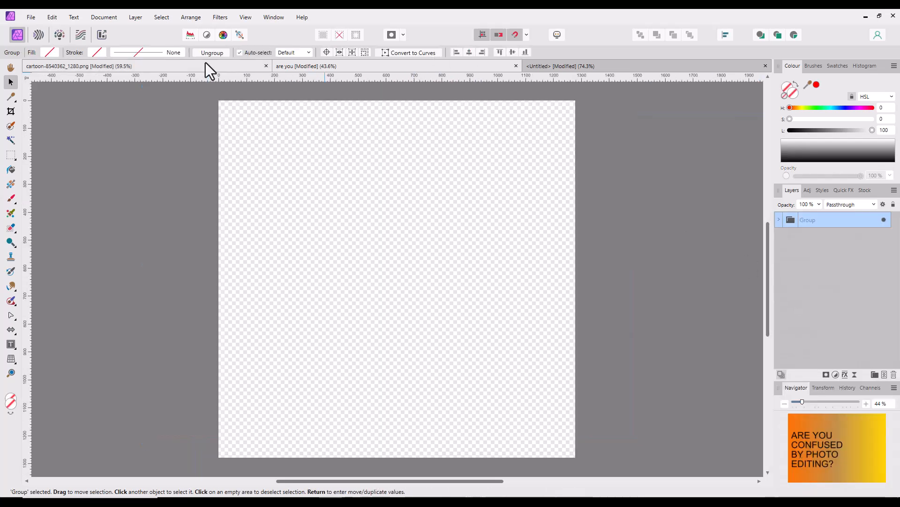
left_click(266, 66)
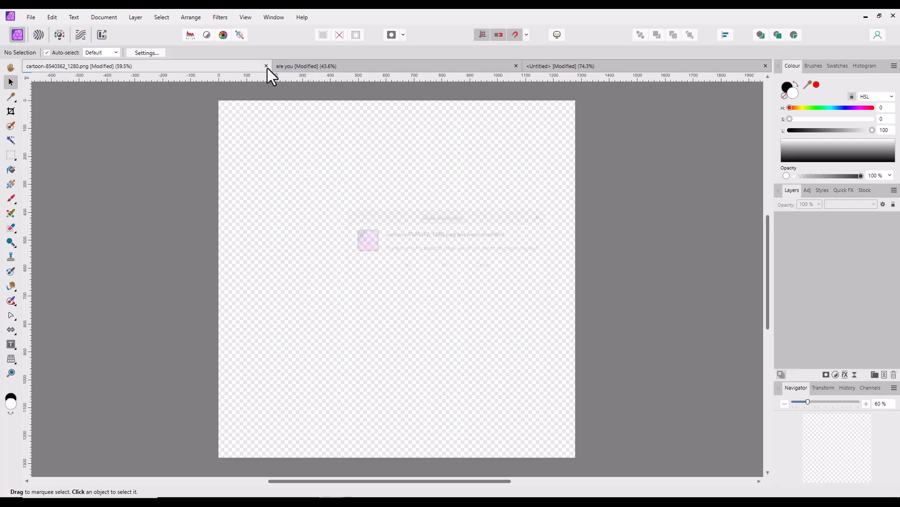
left_click(451, 266)
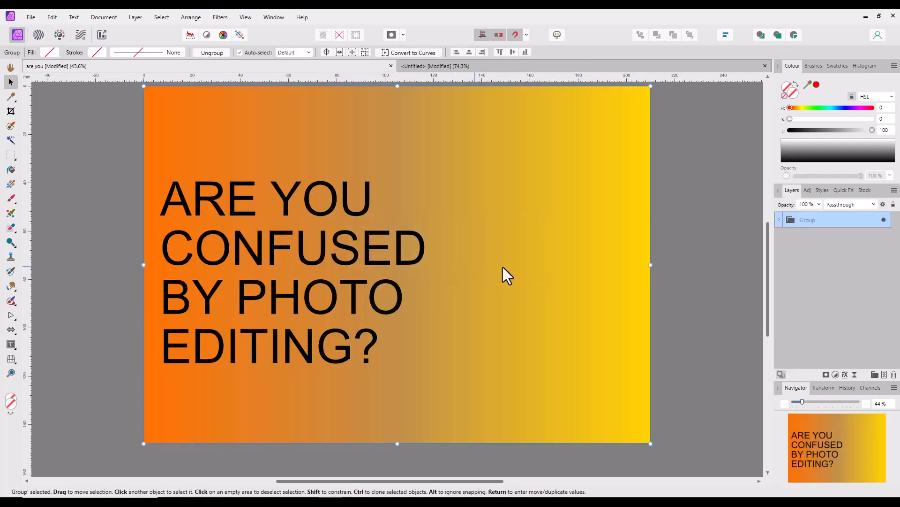
left_click(675, 64)
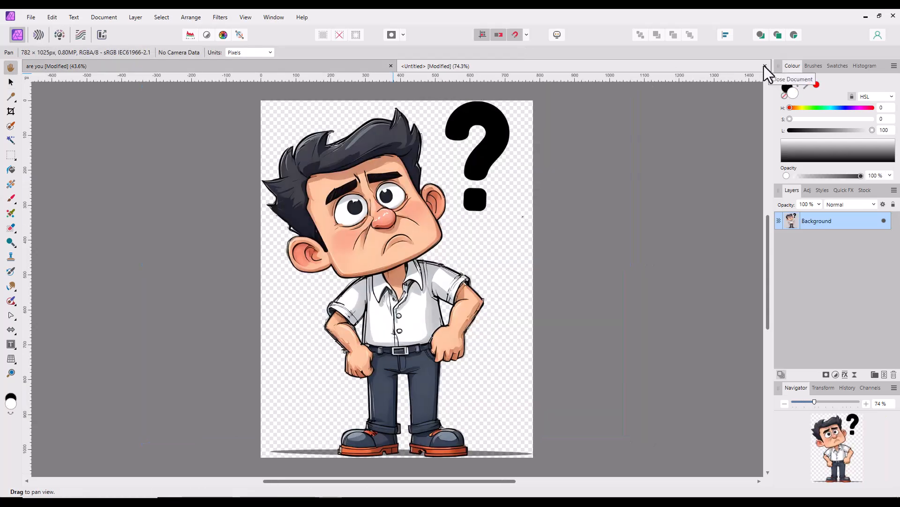
left_click(765, 66)
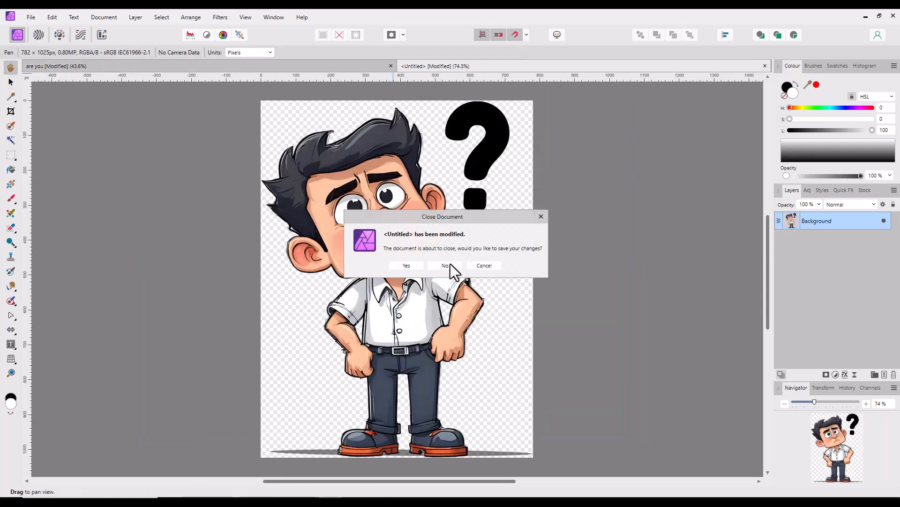
left_click(450, 265)
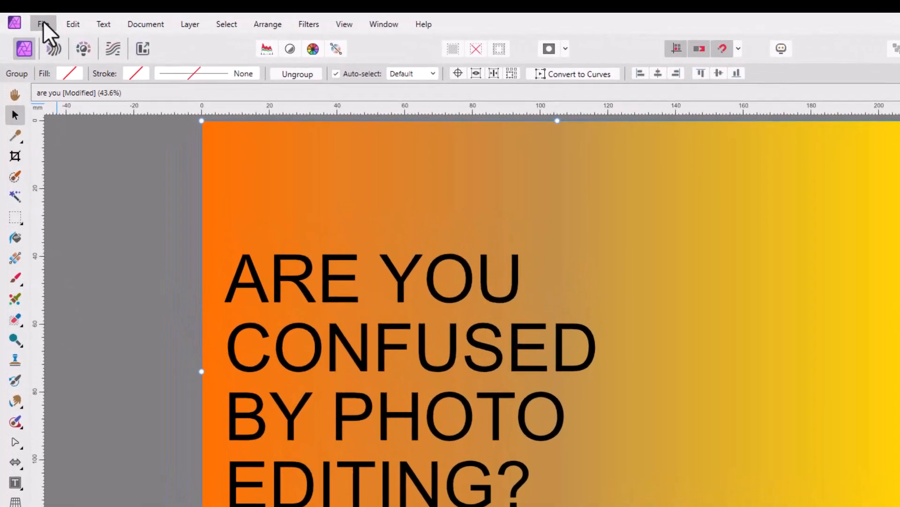
- Load Mistake-0017.jpg from the Affinity Publisher folder Affinity V2 - Tutorials Vol-043- Common Mistakes and Misunderstandings for placing into the design
left_click(31, 17)
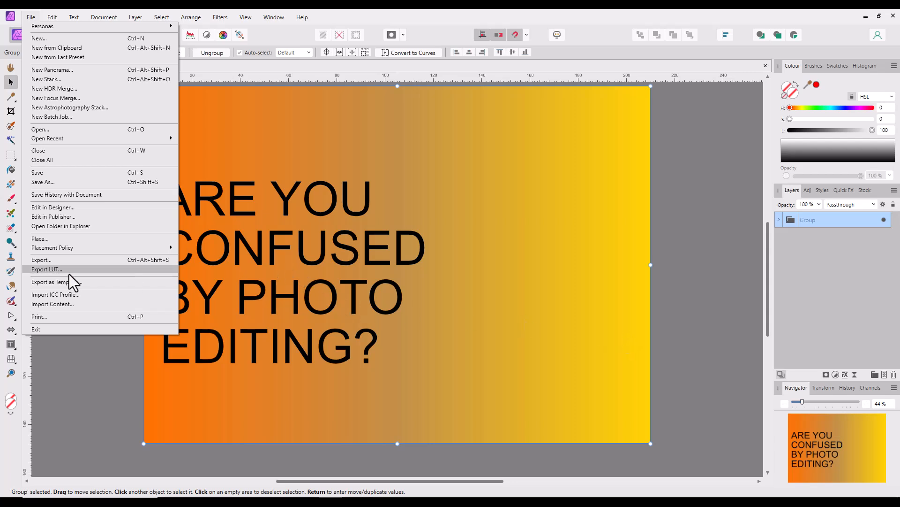
left_click(39, 242)
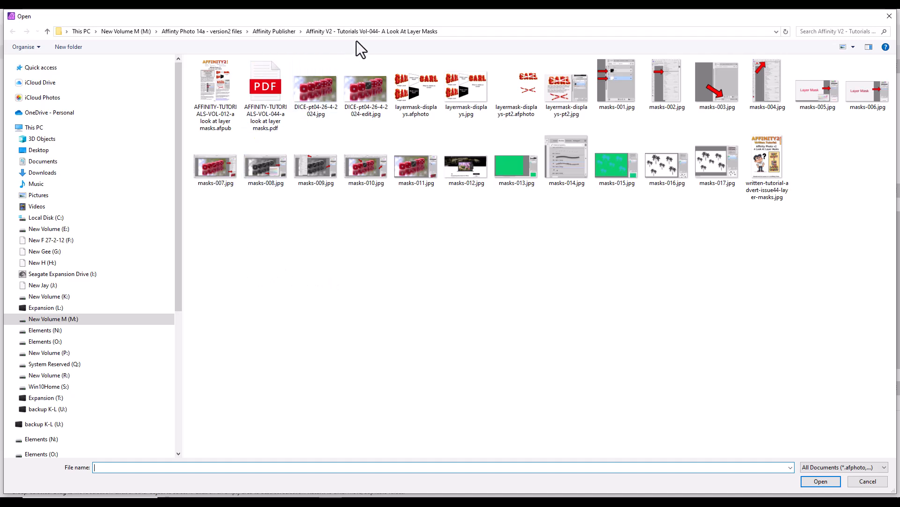
left_click(277, 32)
left_click(559, 85)
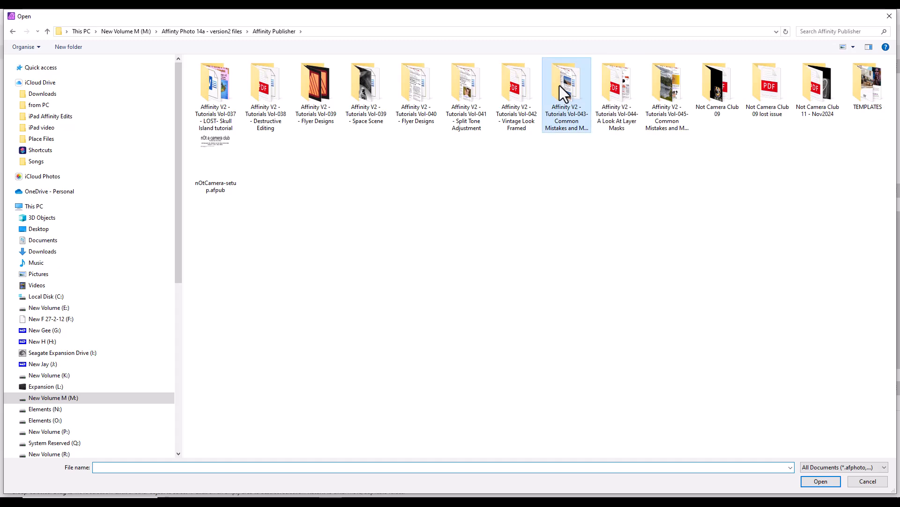
double_click(559, 85)
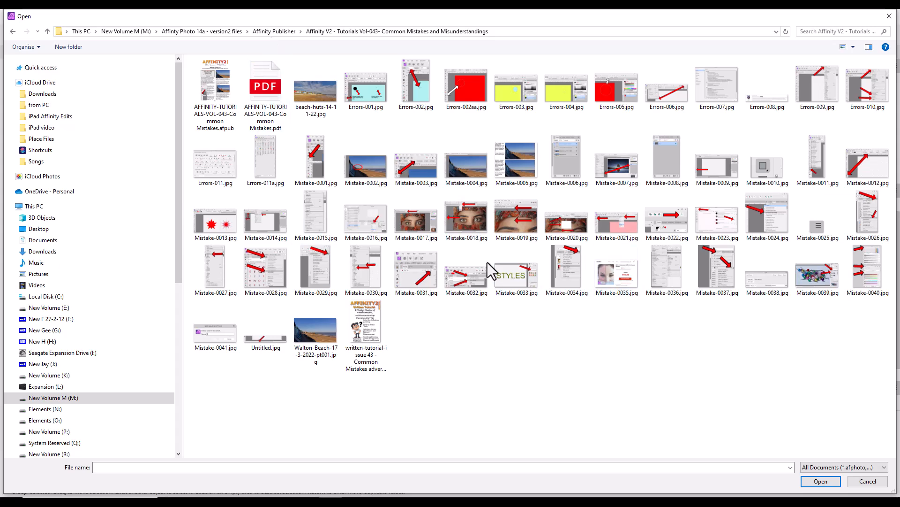
left_click(408, 219)
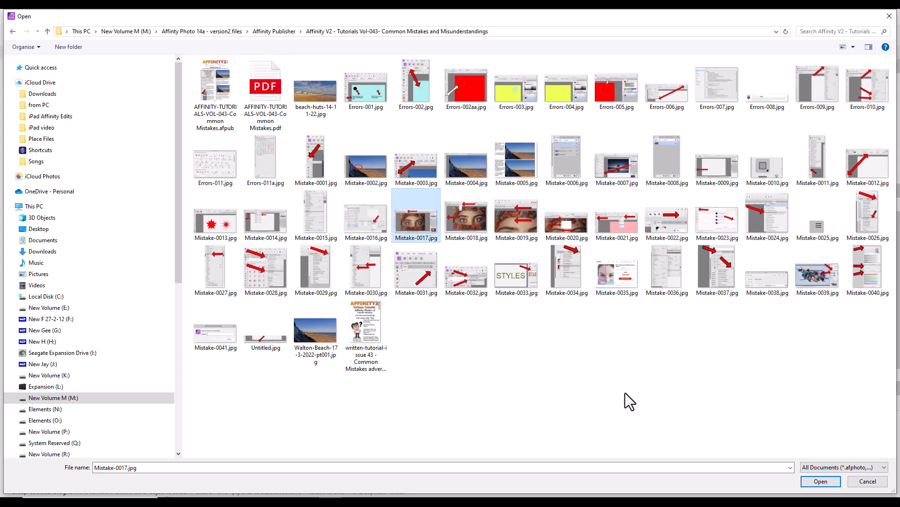
left_click(804, 480)
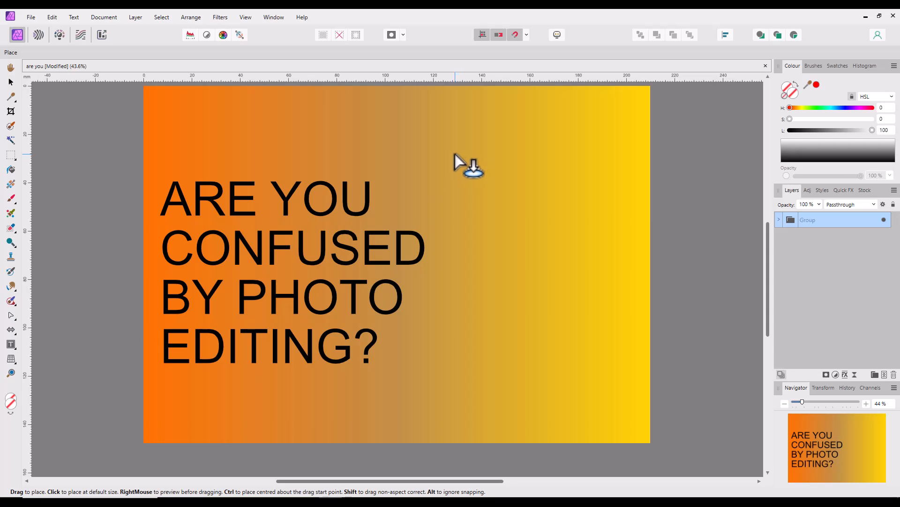
- Place the loaded image beside the text, scaled to about 59%, and position it in the lower-right area of the orange-yellow design
left_click_drag(440, 162, 604, 346)
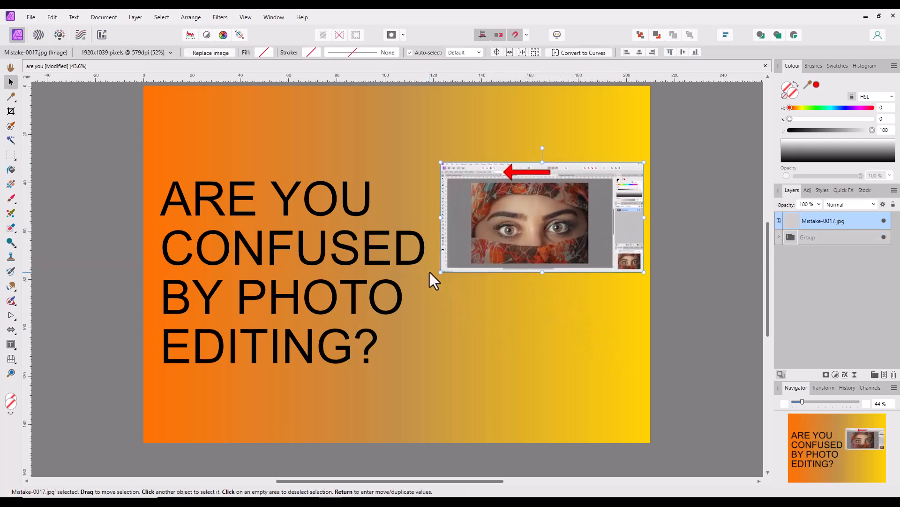
left_click_drag(441, 272, 416, 290)
left_click_drag(494, 241, 499, 362)
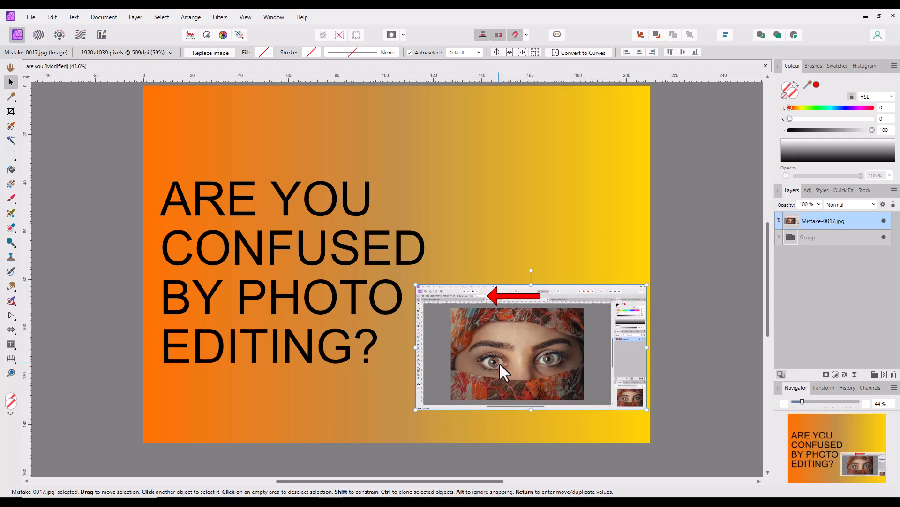